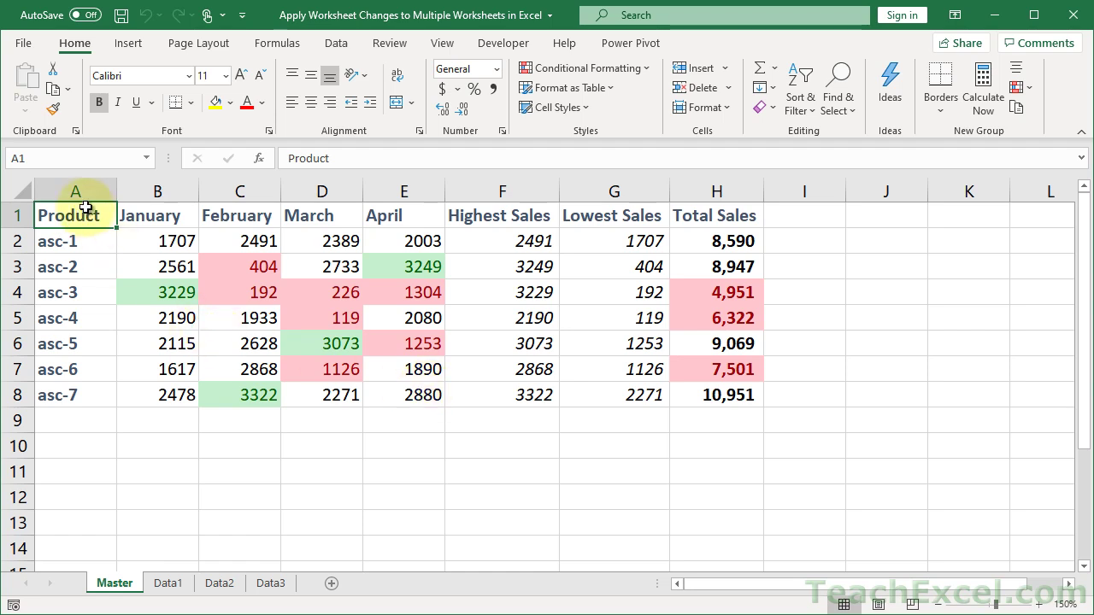
# Step: Select the sales table A1:H8 on Master and try grouping Data1 and Data2 with Ctrl+click
pyautogui.moveTo(85, 216); pyautogui.dragTo(759, 402)
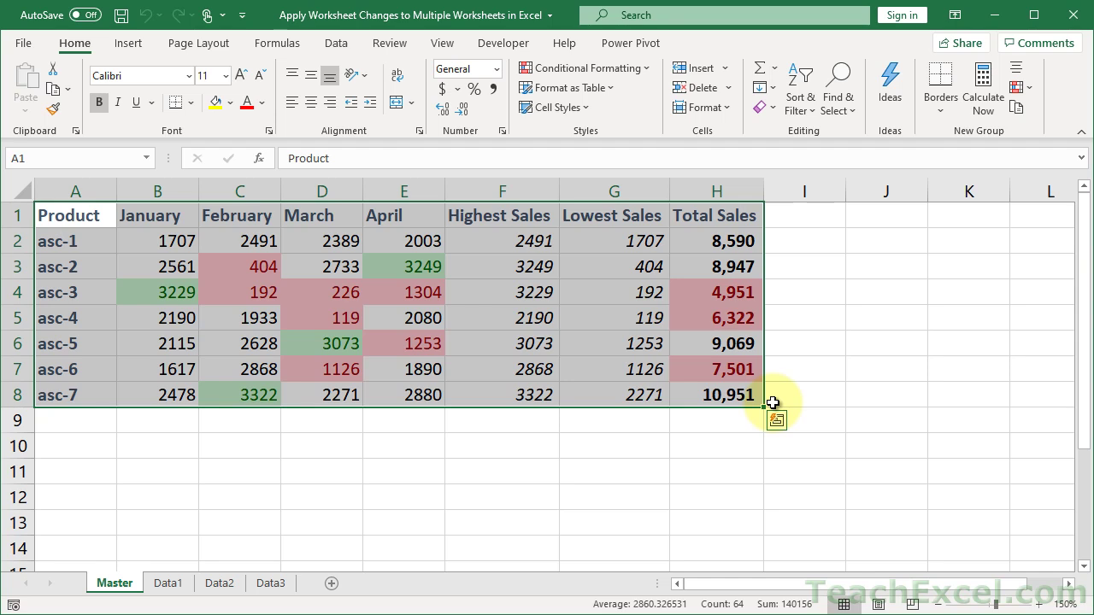
pyautogui.keyDown('ctrl'); pyautogui.click(179, 583); pyautogui.keyUp('ctrl')
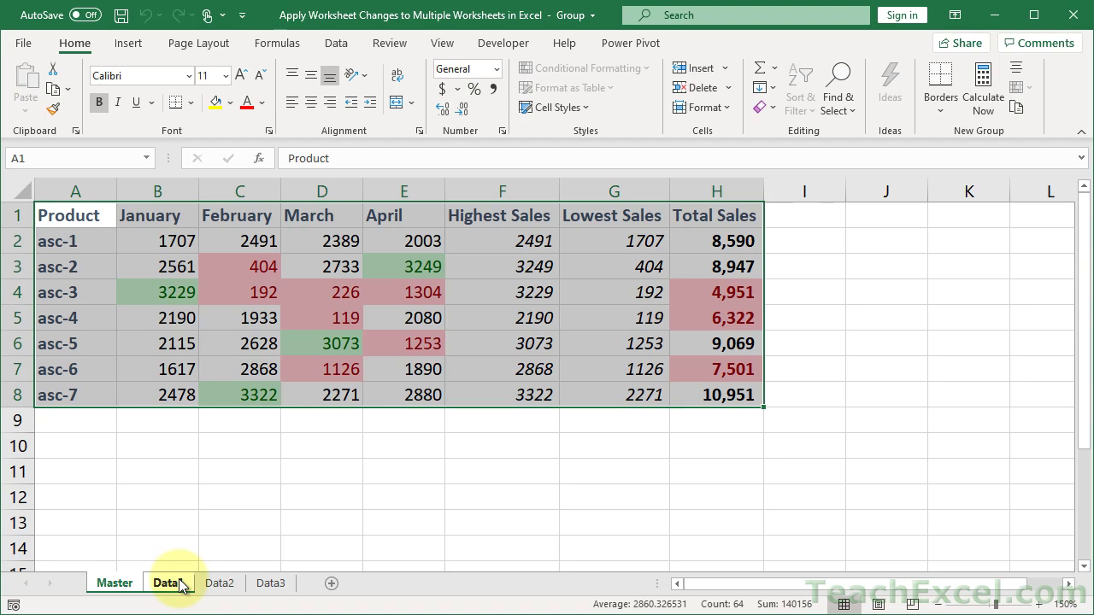
pyautogui.keyDown('ctrl'); pyautogui.click(215, 584); pyautogui.keyUp('ctrl')
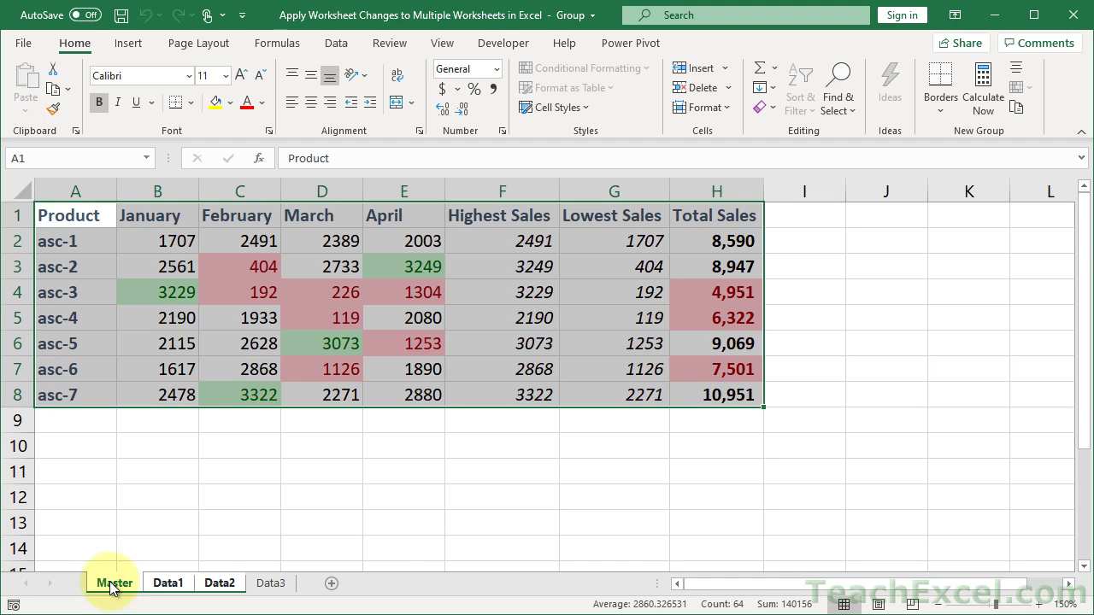
pyautogui.click(270, 583)
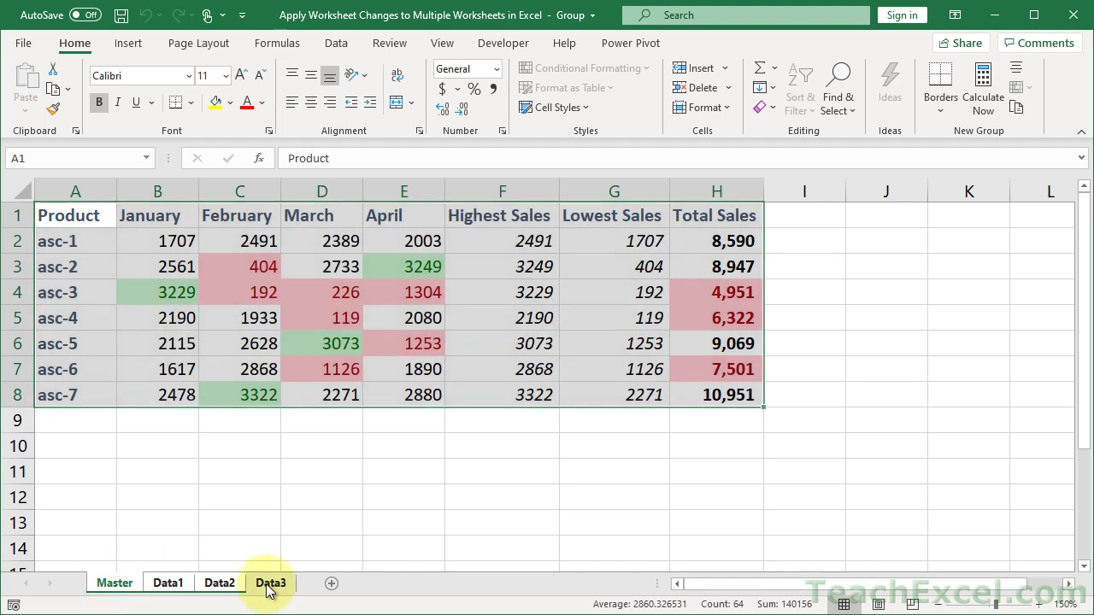
pyautogui.click(121, 586)
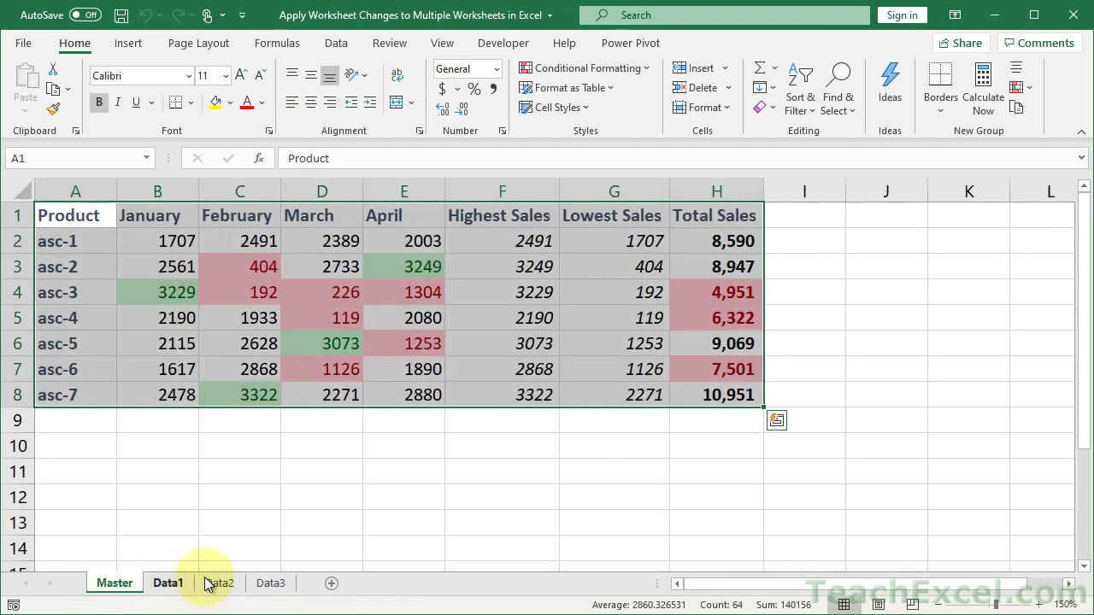
# Step: Try grouping Master through Data3 with Shift+click, then group just Data1 with Master
pyautogui.keyDown('shift'); pyautogui.click(270, 583); pyautogui.keyUp('shift')
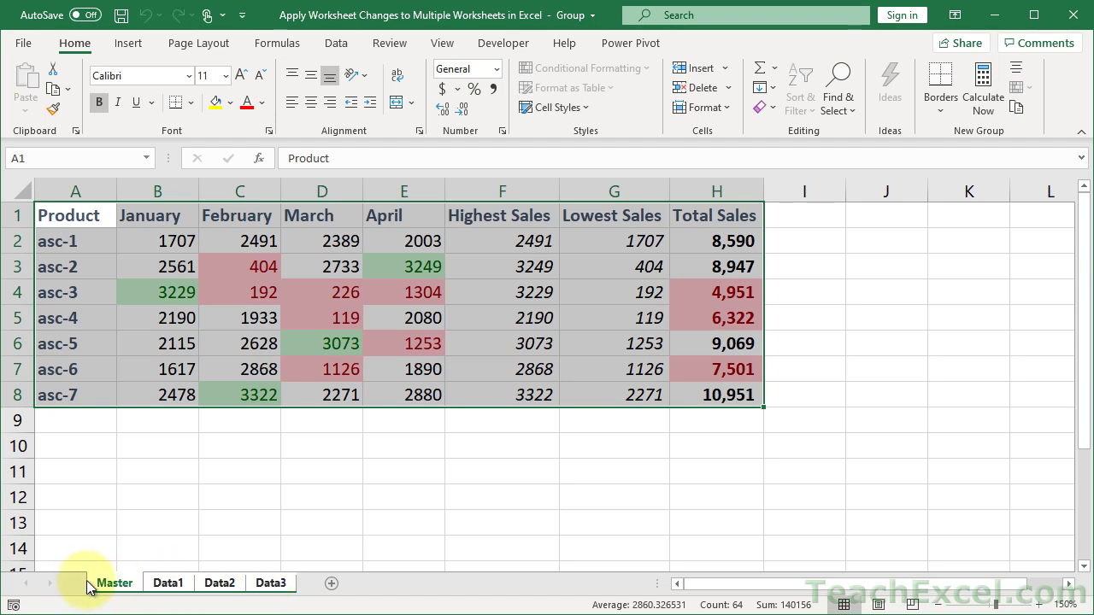
pyautogui.click(164, 583)
pyautogui.click(124, 584)
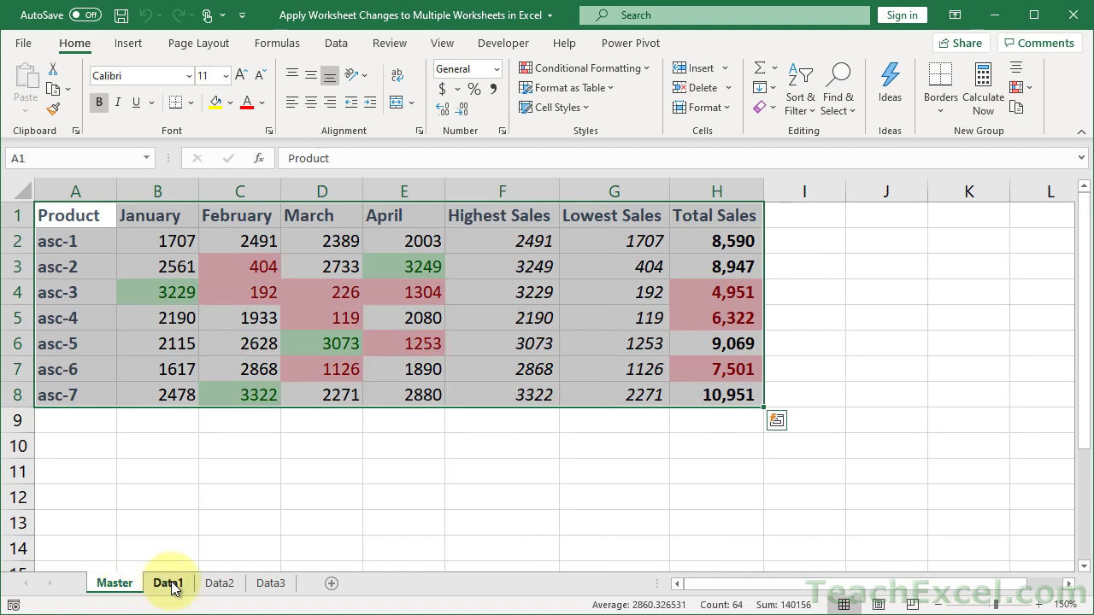
pyautogui.keyDown('ctrl'); pyautogui.click(168, 583); pyautogui.keyUp('ctrl')
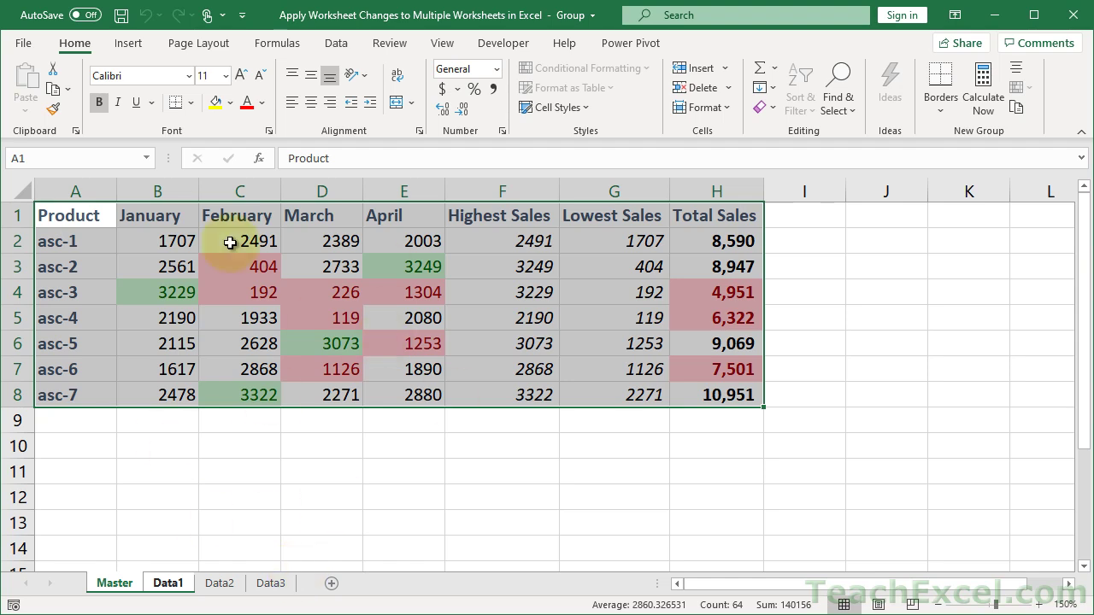
# Step: Fill the Master sales table across to Data1 with the All option
pyautogui.click(776, 92)
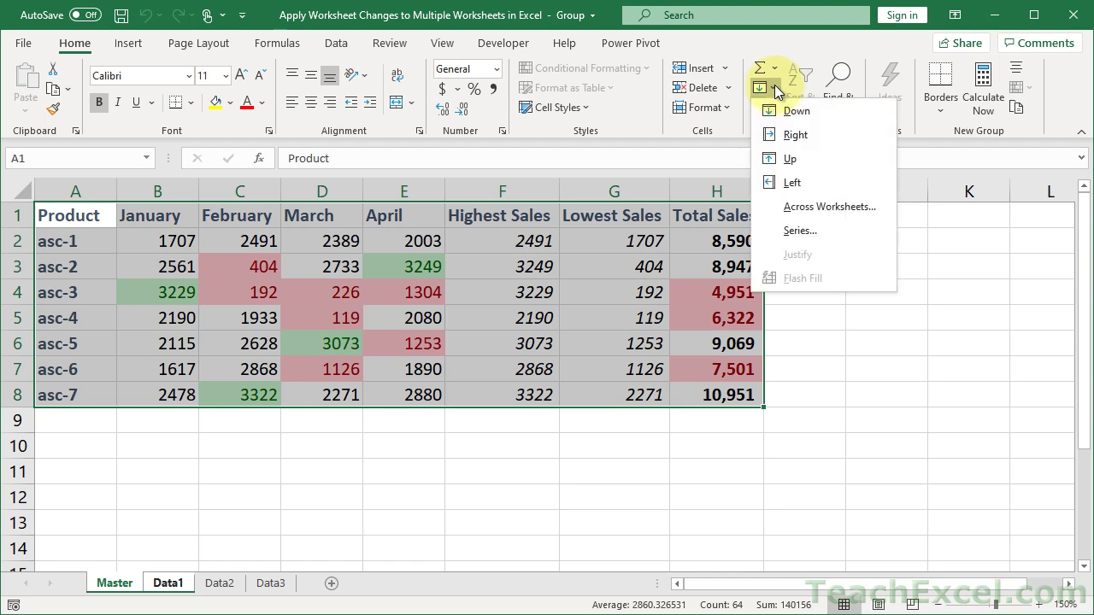
pyautogui.click(831, 207)
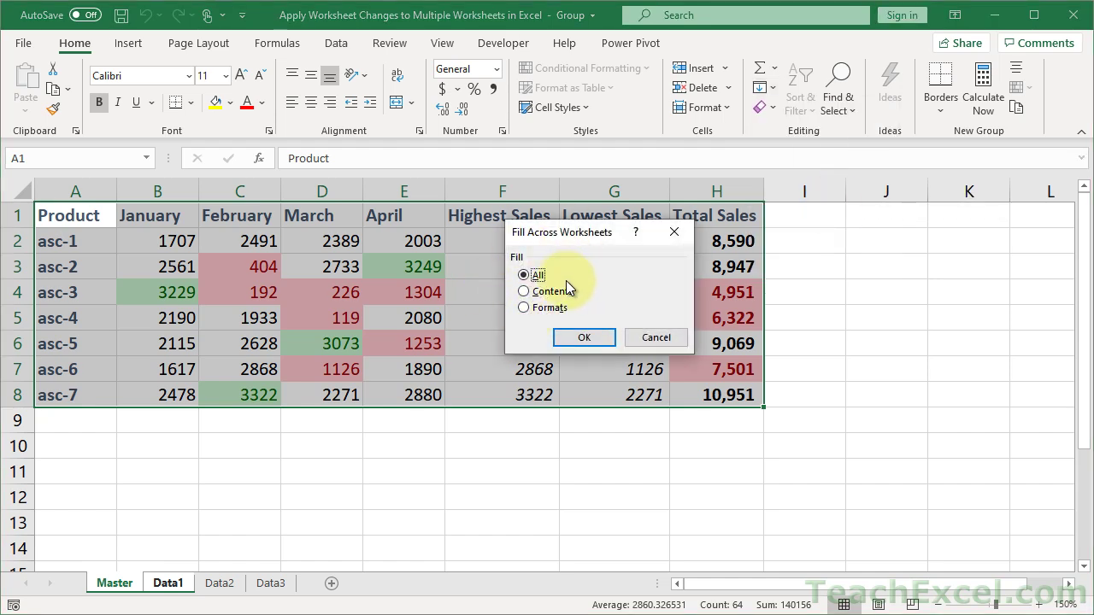
pyautogui.click(584, 339)
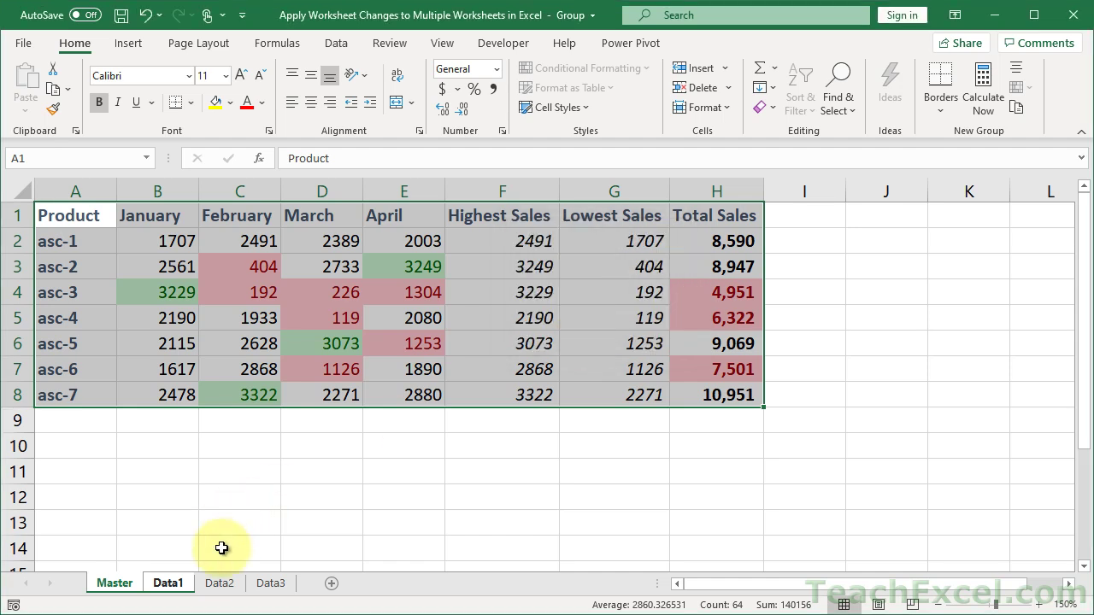
# Step: Flip between Data1 and Master to compare the copied table
pyautogui.click(165, 582)
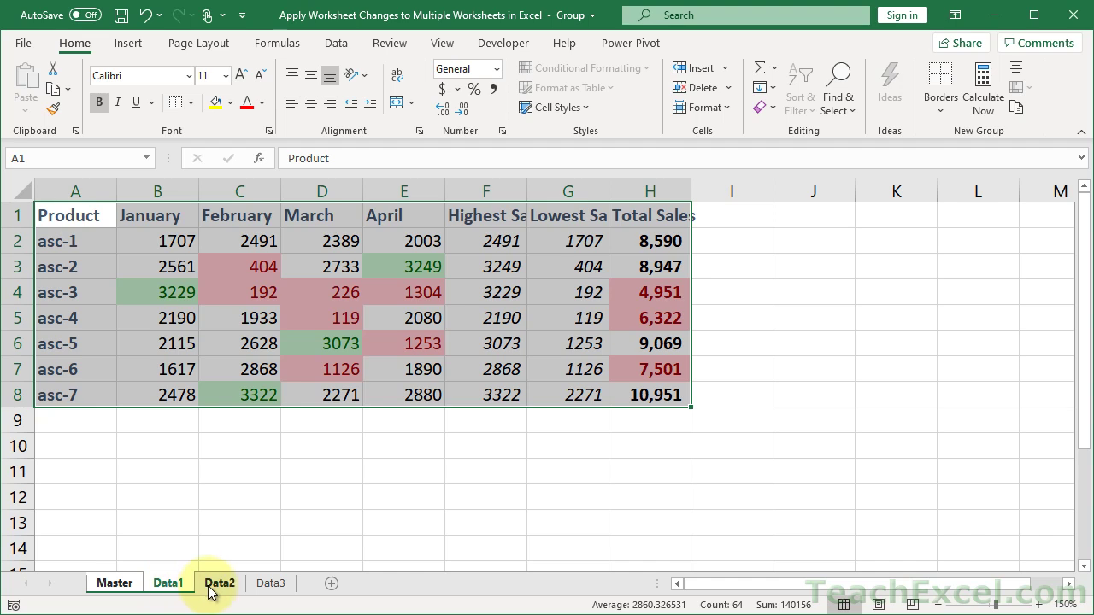
pyautogui.click(216, 589)
pyautogui.click(168, 583)
pyautogui.click(258, 446)
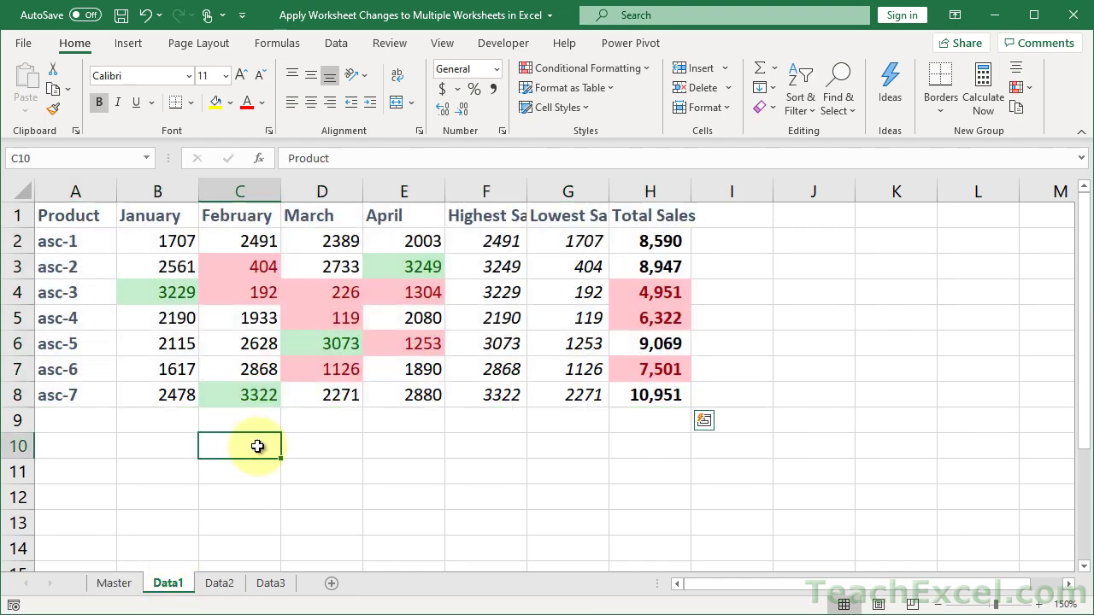
pyautogui.hotkey('ctrl', 'pageup')
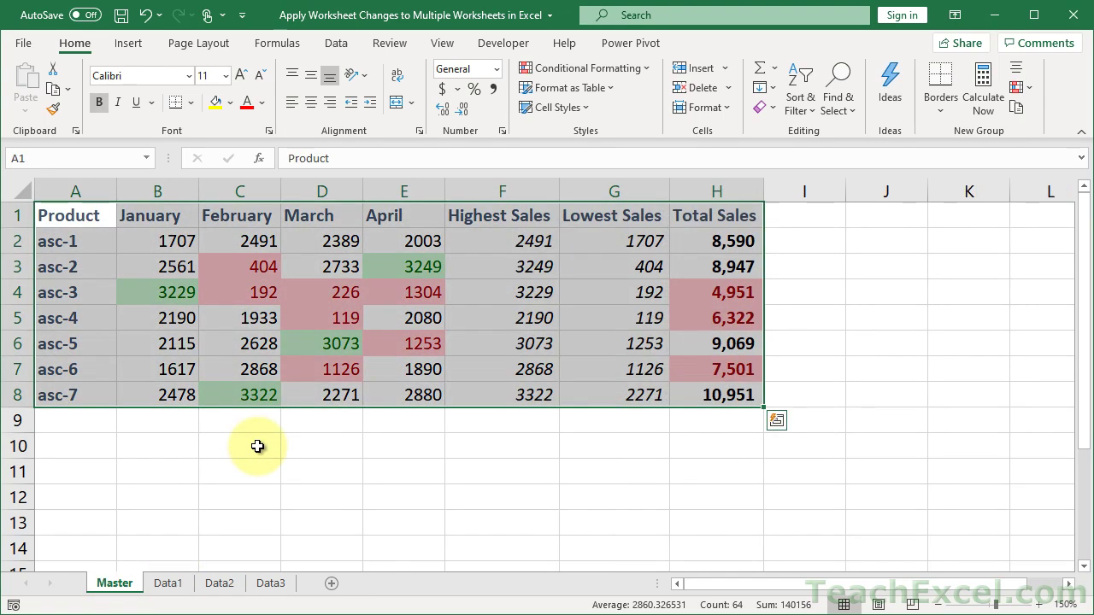
pyautogui.hotkey('ctrl', 'pagedown')
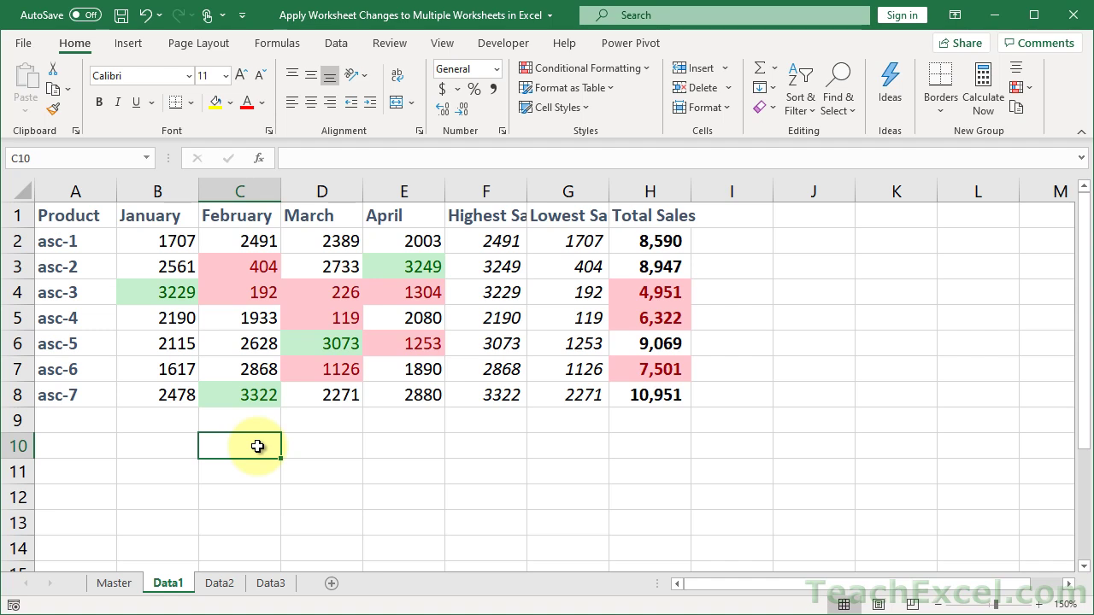
pyautogui.hotkey('ctrl', 'pageup')
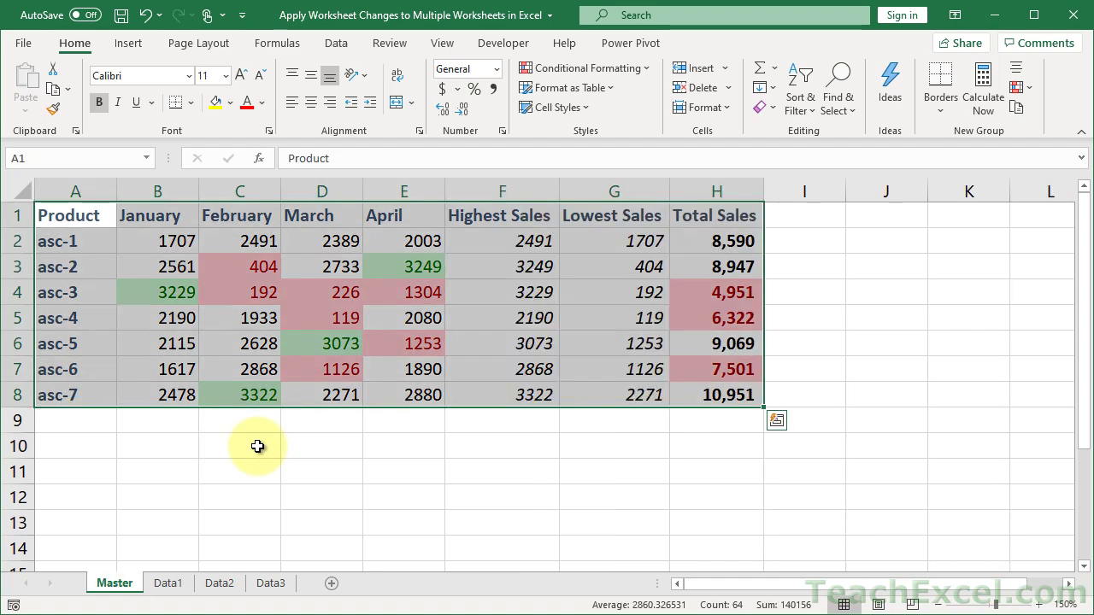
pyautogui.hotkey('ctrl', 'pagedown')
pyautogui.hotkey('ctrl', 'pageup')
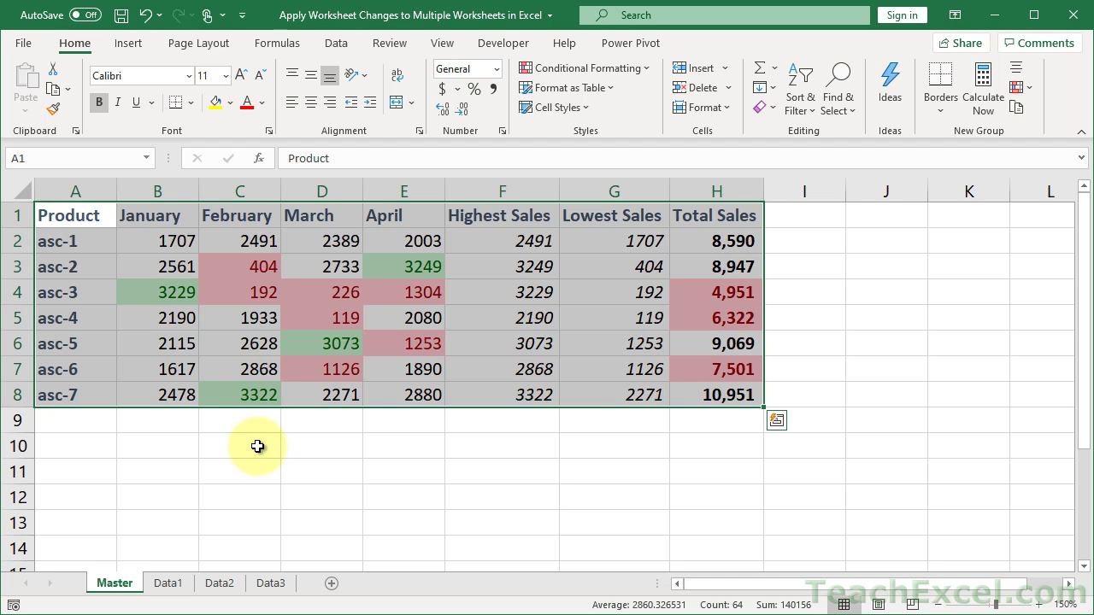
pyautogui.hotkey('ctrl', 'pagedown')
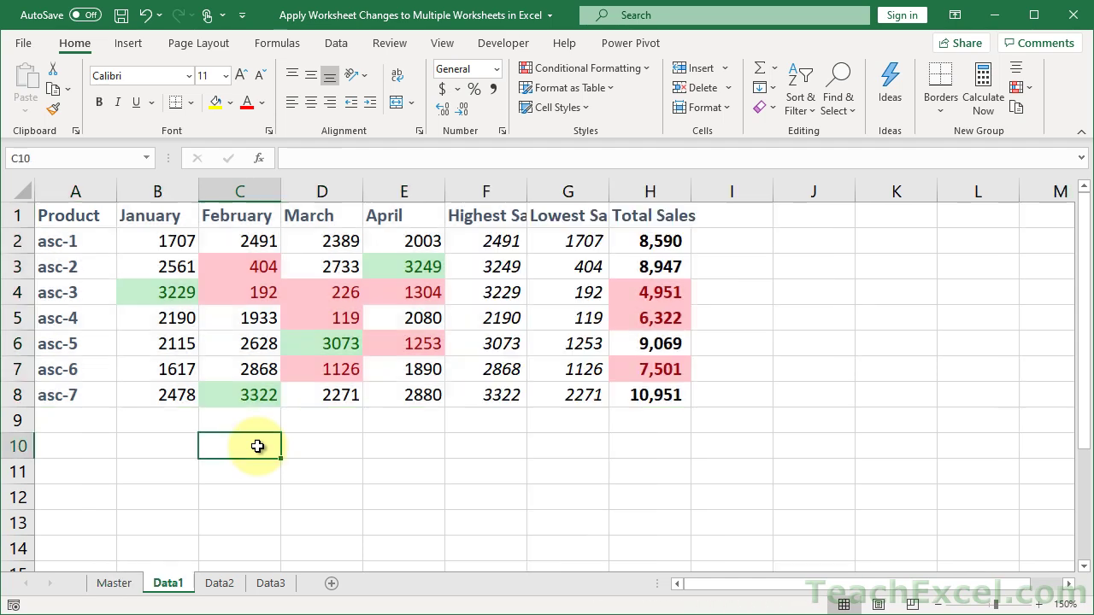
# Step: Enter 100 in B4 as asc-3's January sales and inspect F4's Highest Sales formula
pyautogui.click(178, 299)
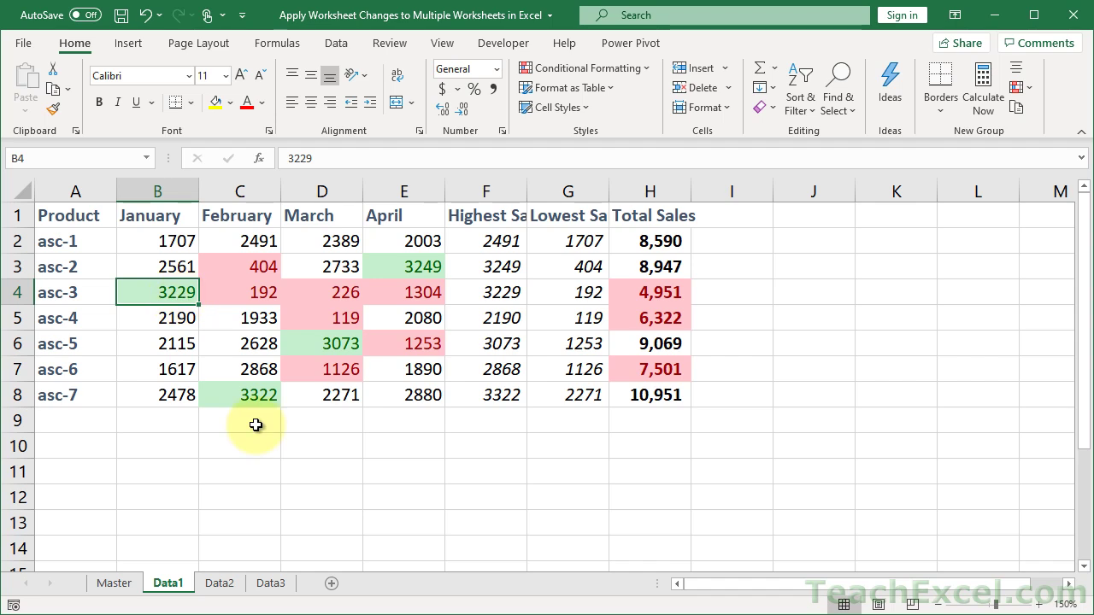
pyautogui.write('100')
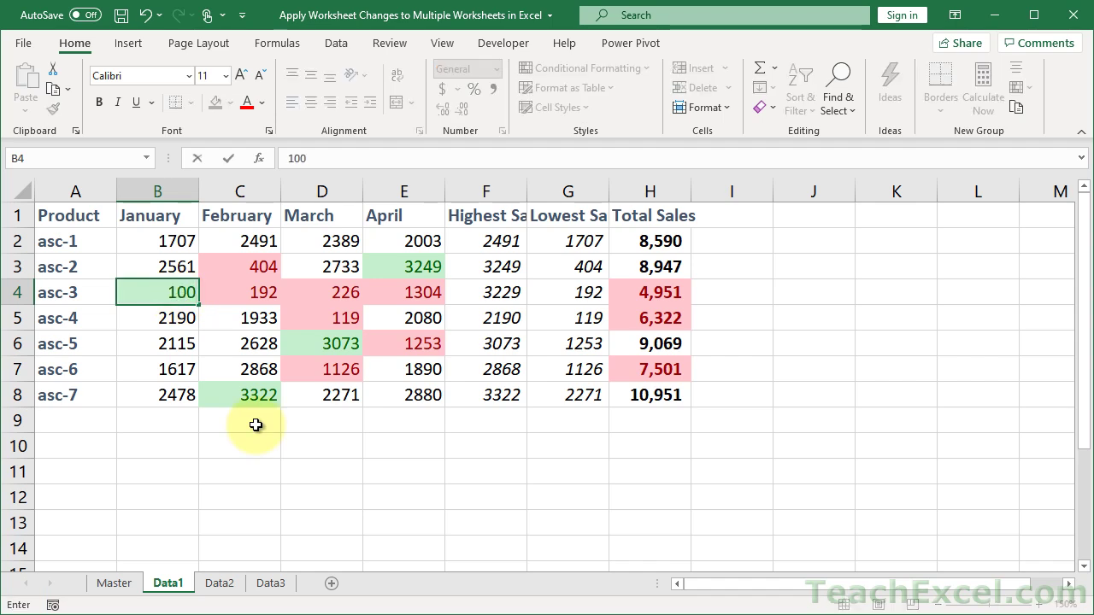
pyautogui.press('Return')
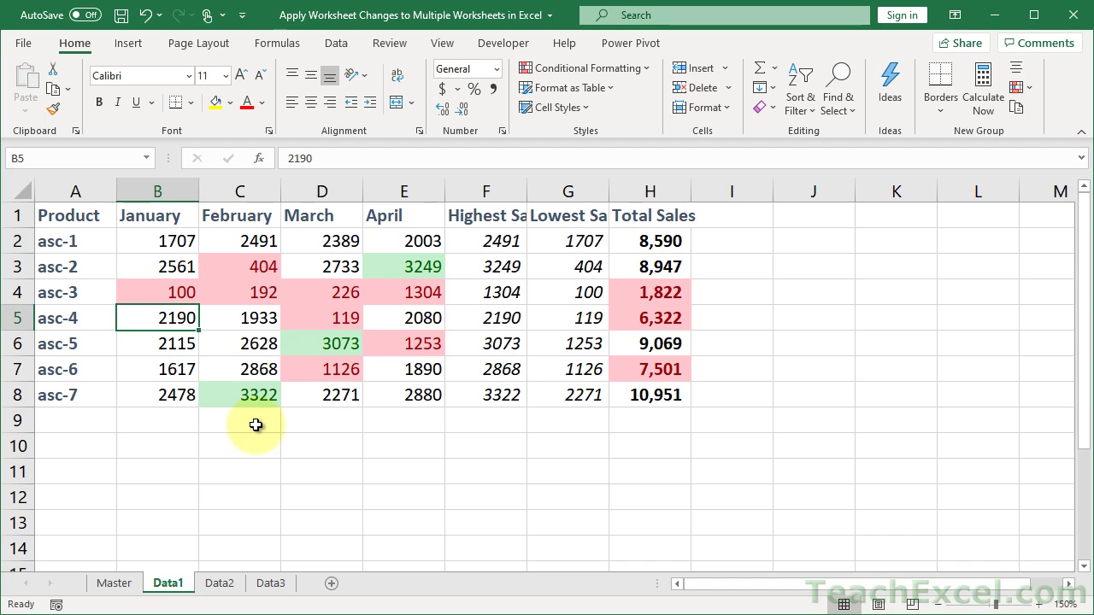
pyautogui.click(481, 289)
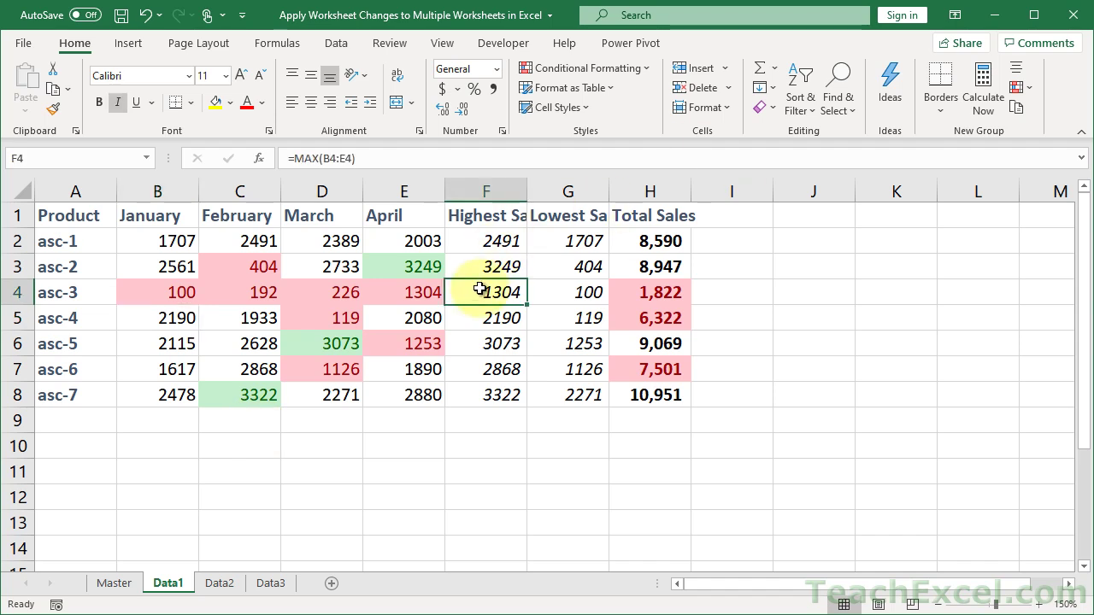
pyautogui.doubleClick(482, 290)
pyautogui.press('Escape')
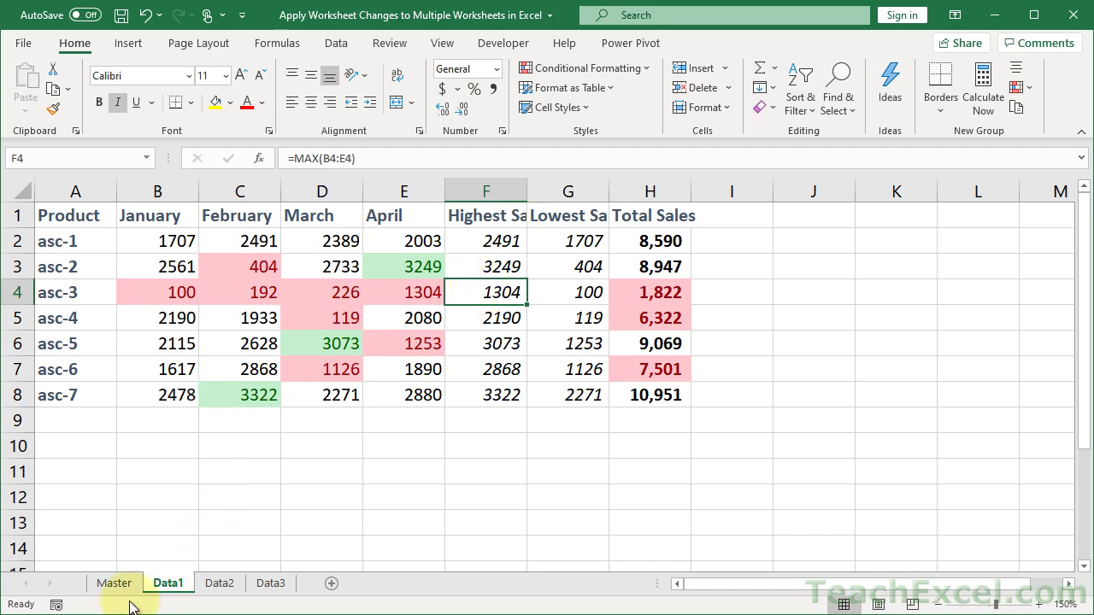
# Step: Select Master's product names A1:A8, group Data2, and fill them across with All
pyautogui.click(112, 584)
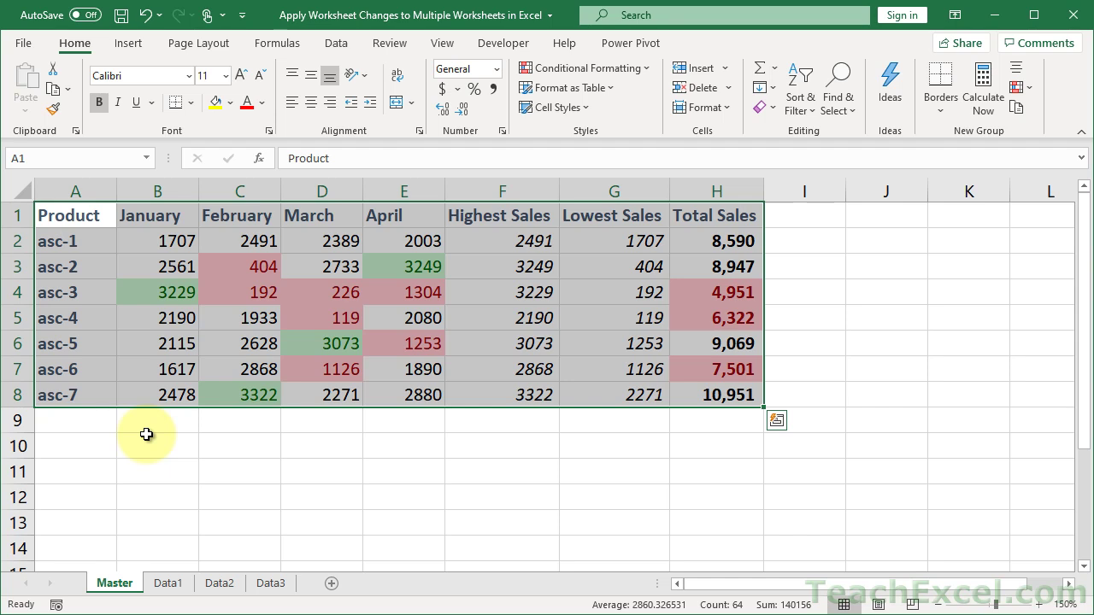
pyautogui.click(148, 438)
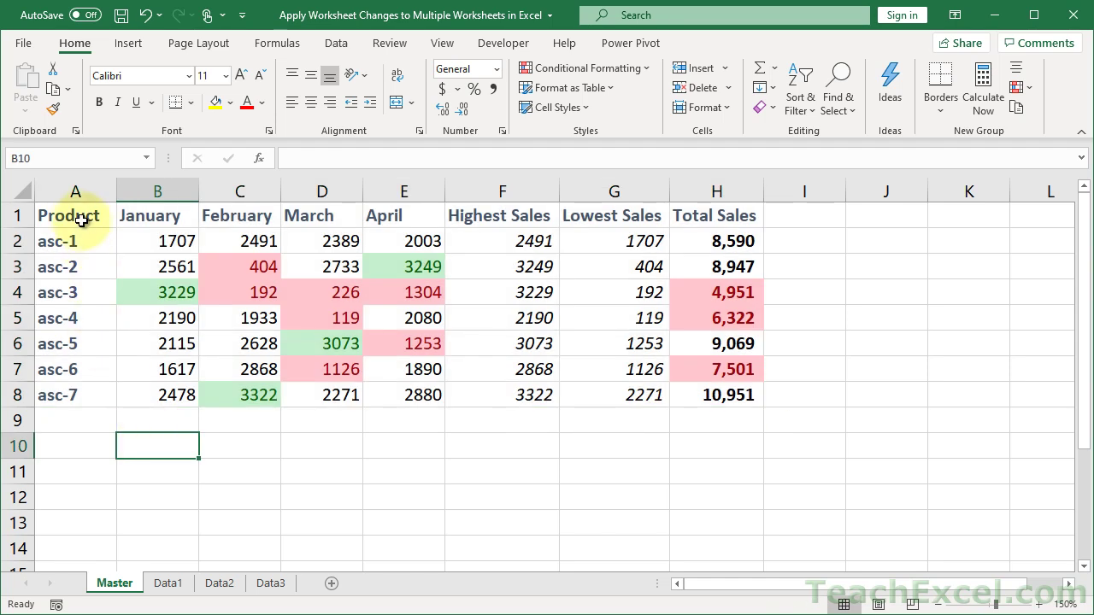
pyautogui.moveTo(77, 218); pyautogui.dragTo(77, 410)
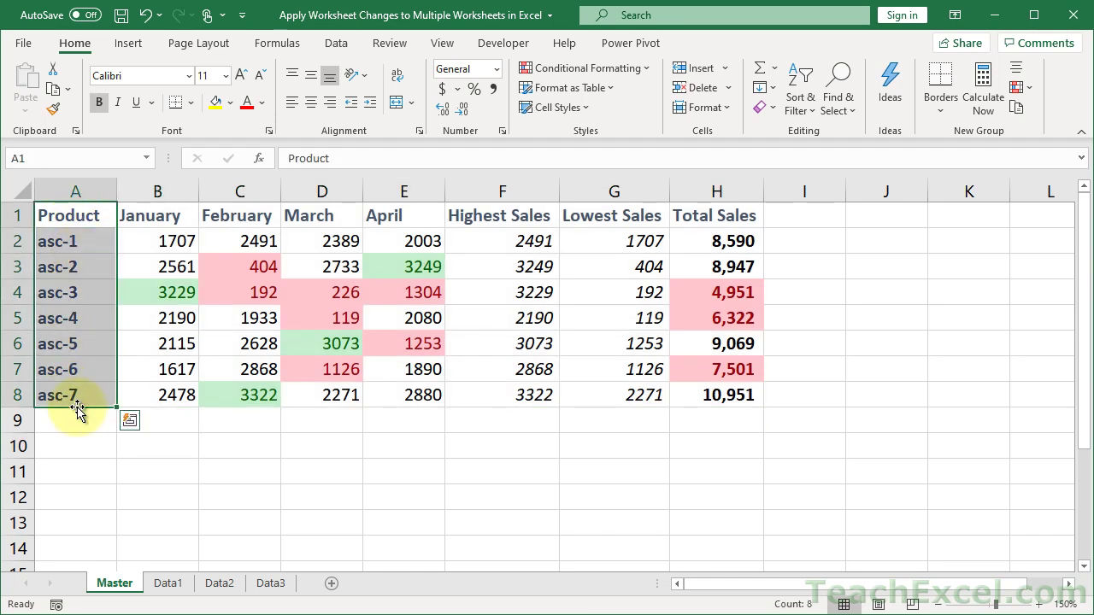
pyautogui.hotkey('ctrl', 's')
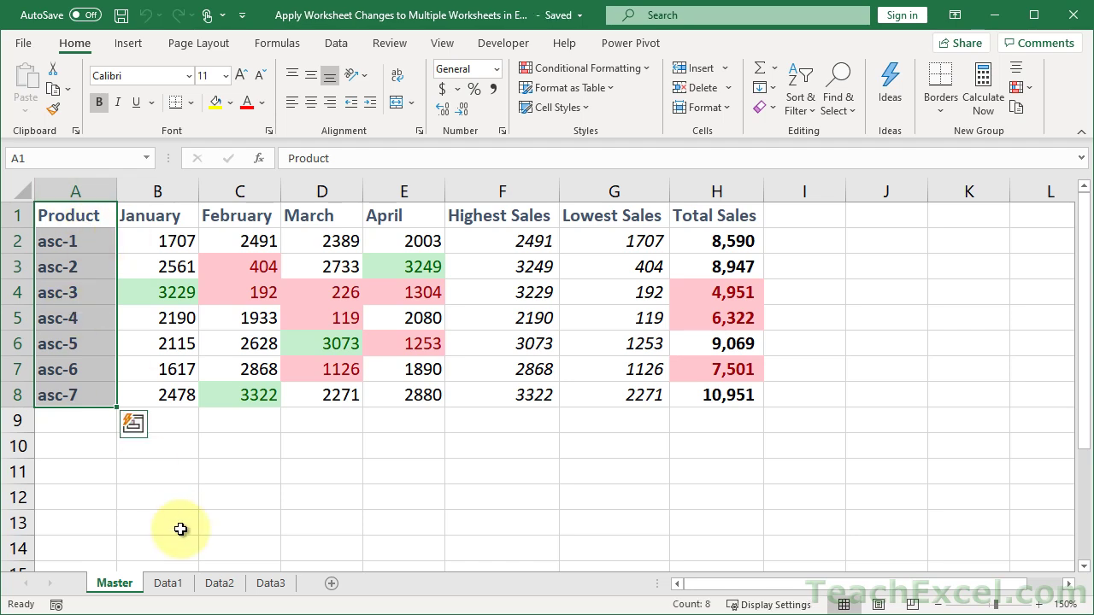
pyautogui.keyDown('ctrl'); pyautogui.click(219, 583); pyautogui.keyUp('ctrl')
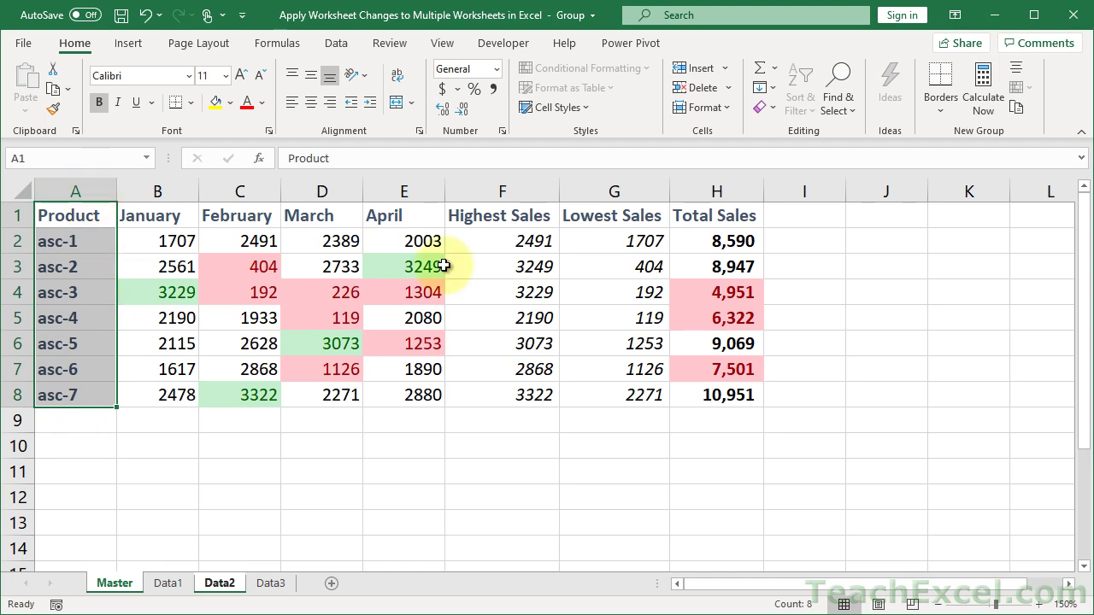
pyautogui.click(760, 88)
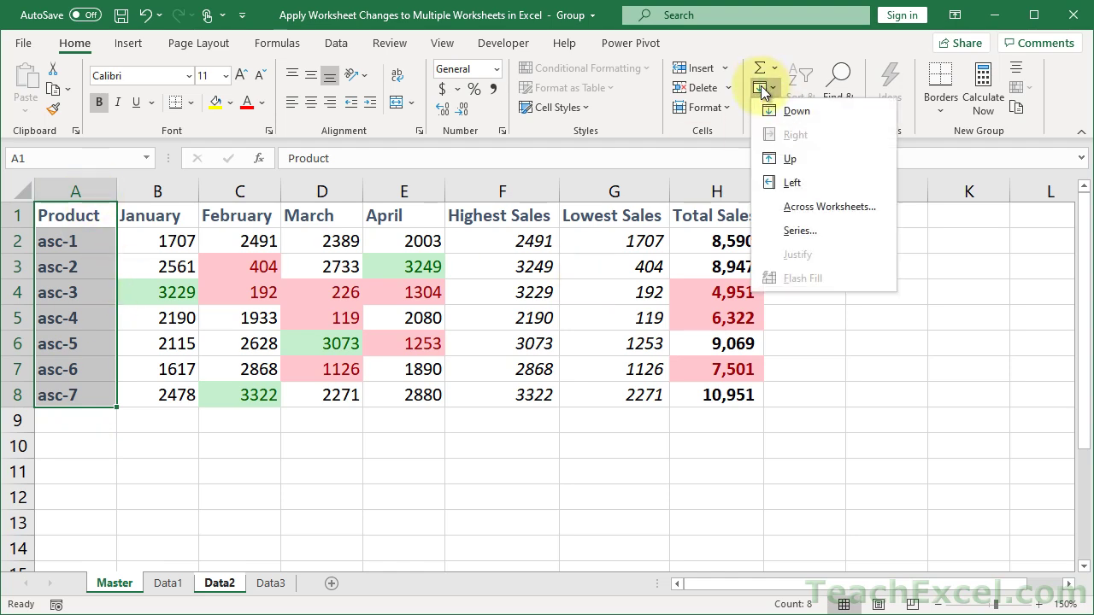
pyautogui.click(804, 207)
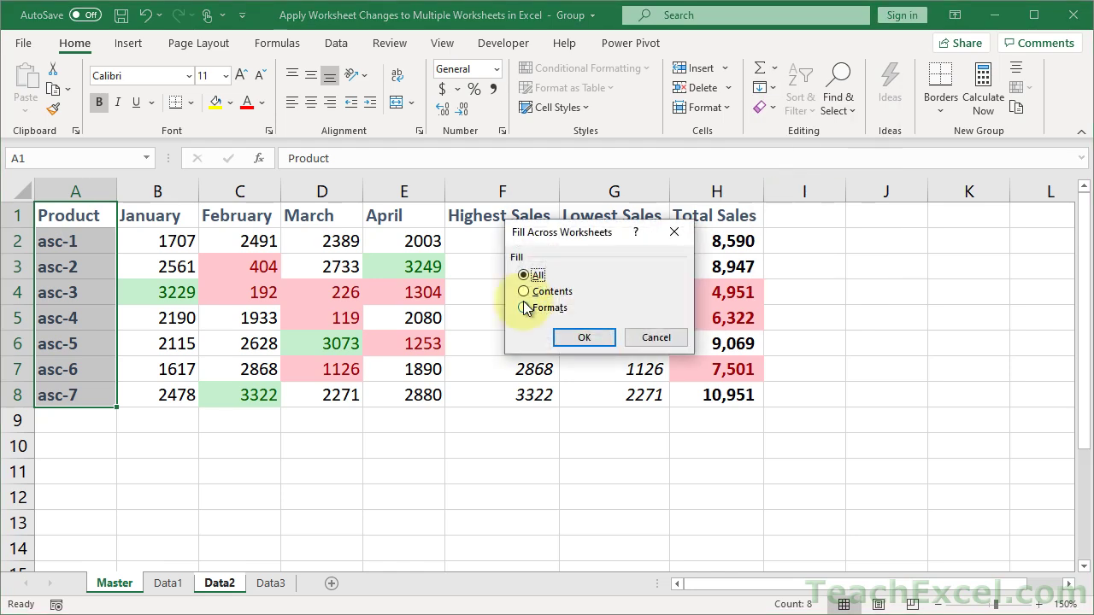
pyautogui.click(585, 338)
# Step: Fill the header row B1:H1 across the grouped sheets with All
pyautogui.click(137, 215)
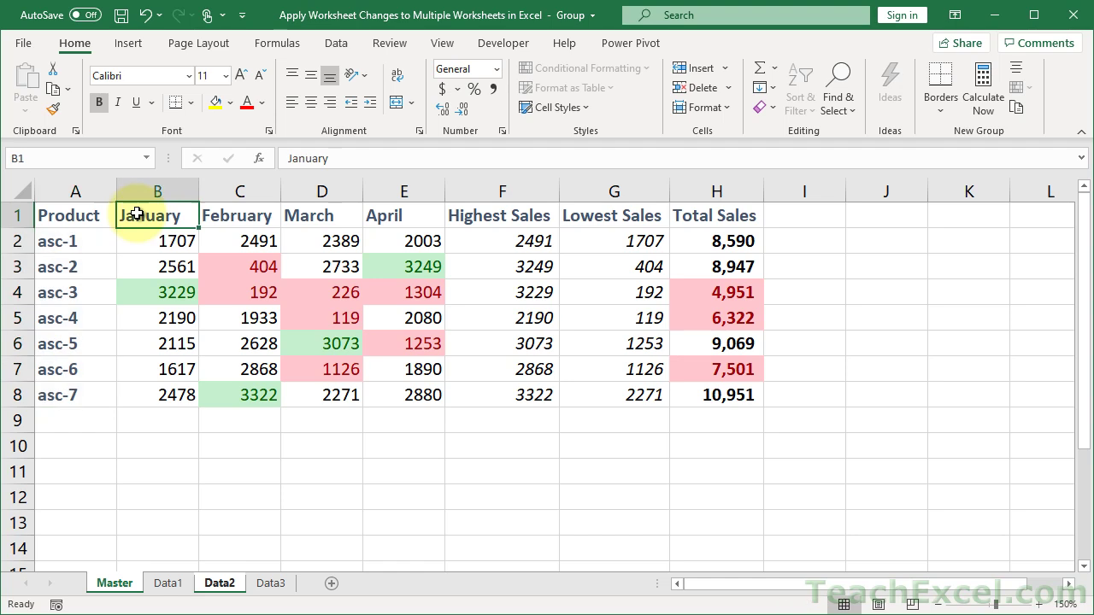
pyautogui.hotkey('ctrl', 'shift', 'Right')
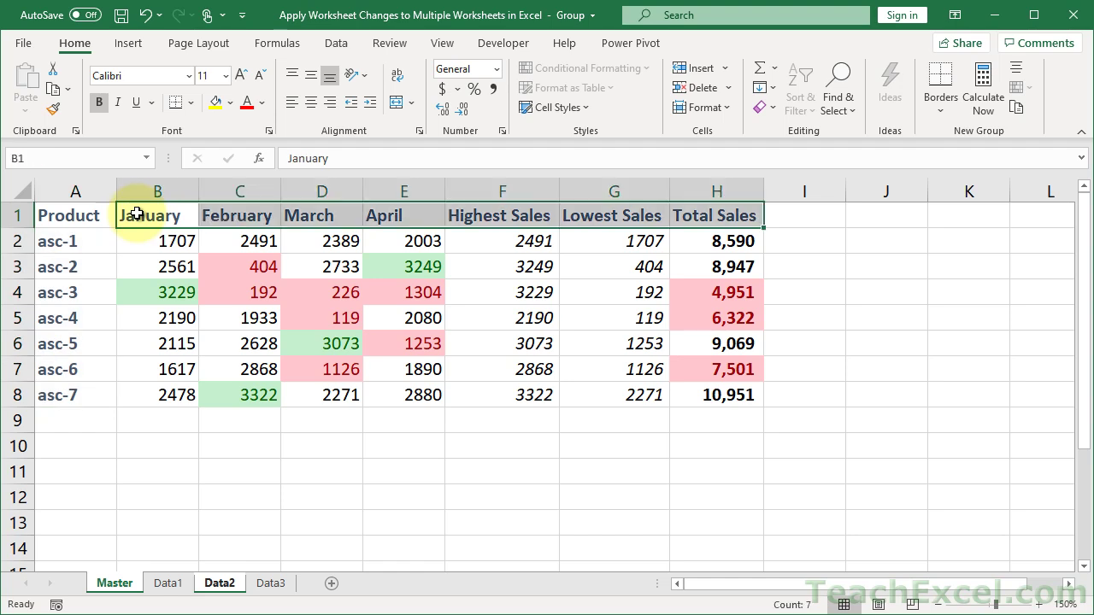
pyautogui.click(759, 87)
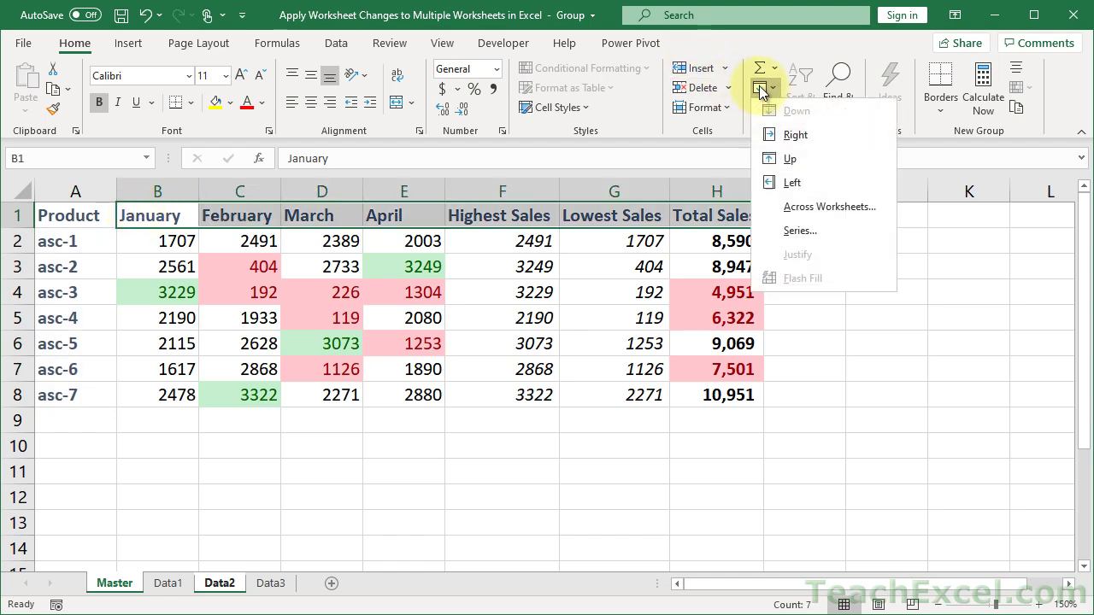
pyautogui.click(794, 211)
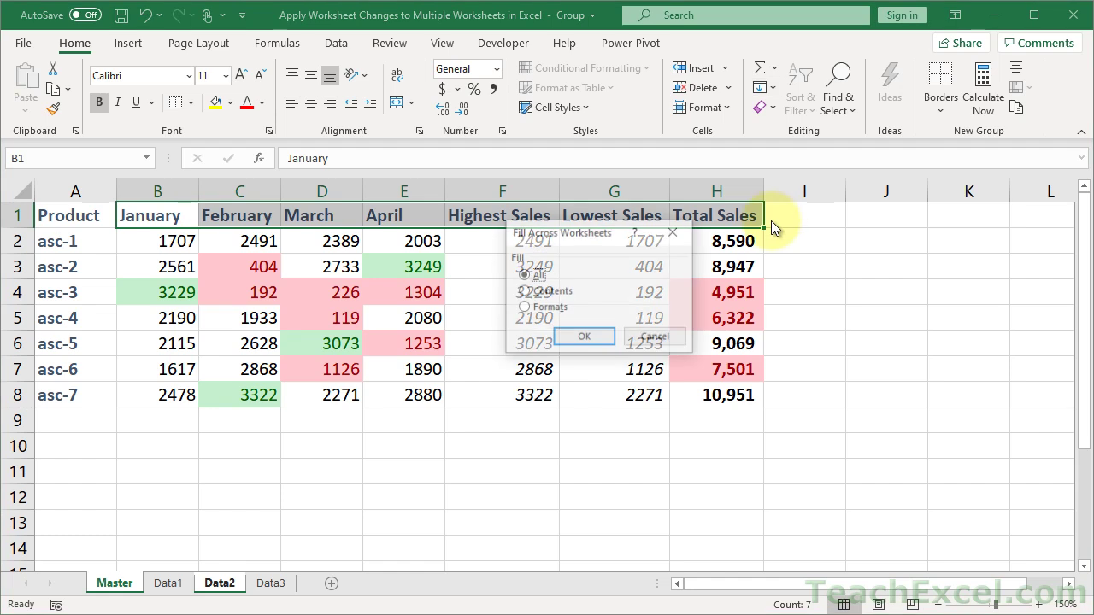
pyautogui.click(583, 339)
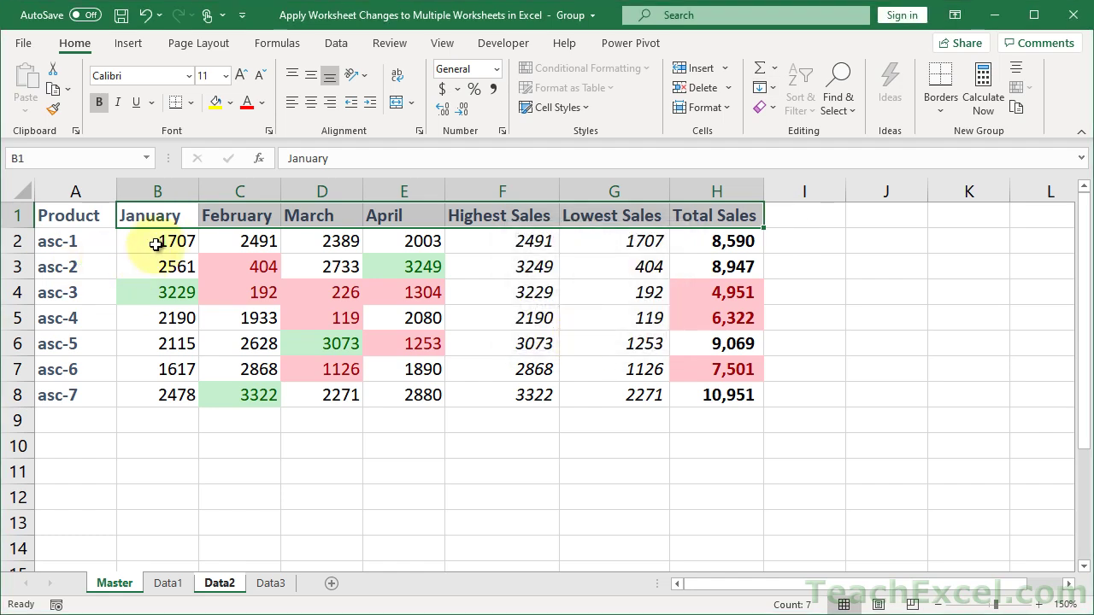
# Step: Fill only the formats of the monthly sales cells B2:E8 across the grouped sheets
pyautogui.moveTo(156, 245); pyautogui.dragTo(407, 393)
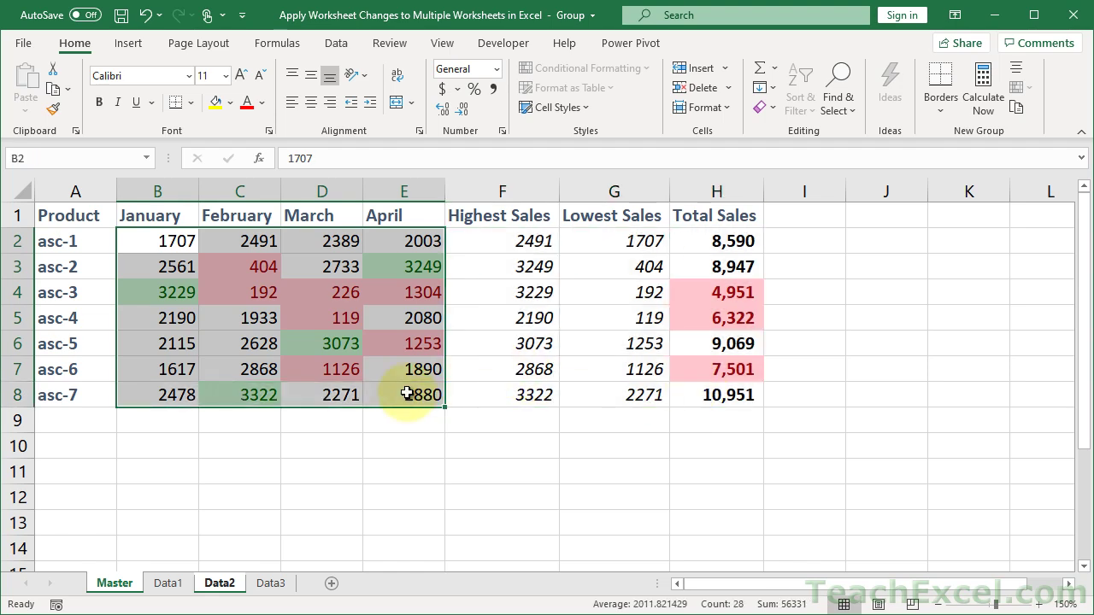
pyautogui.click(765, 89)
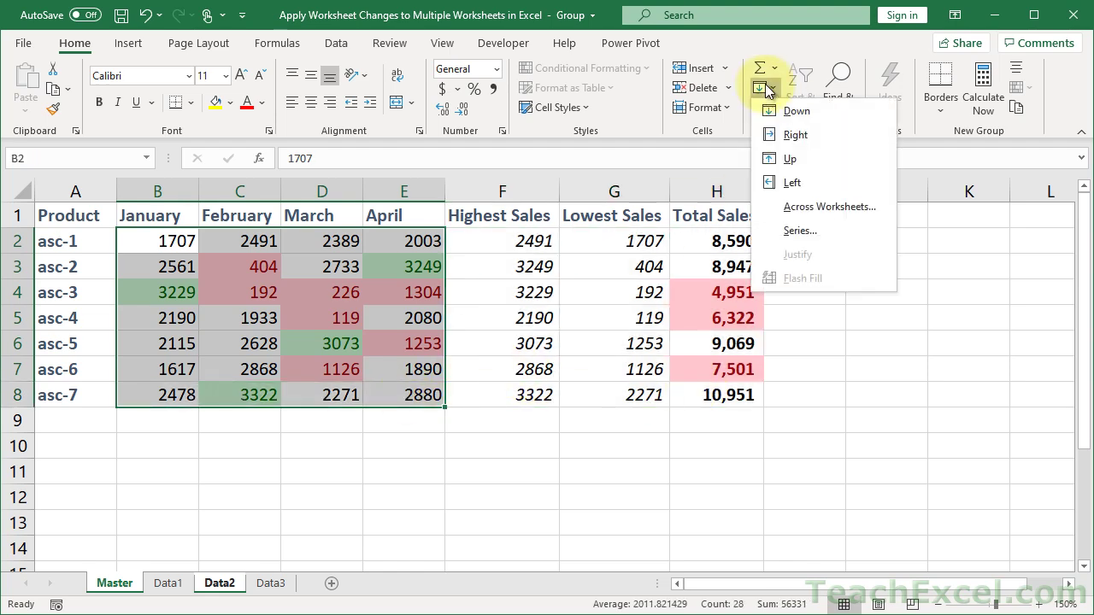
pyautogui.click(831, 206)
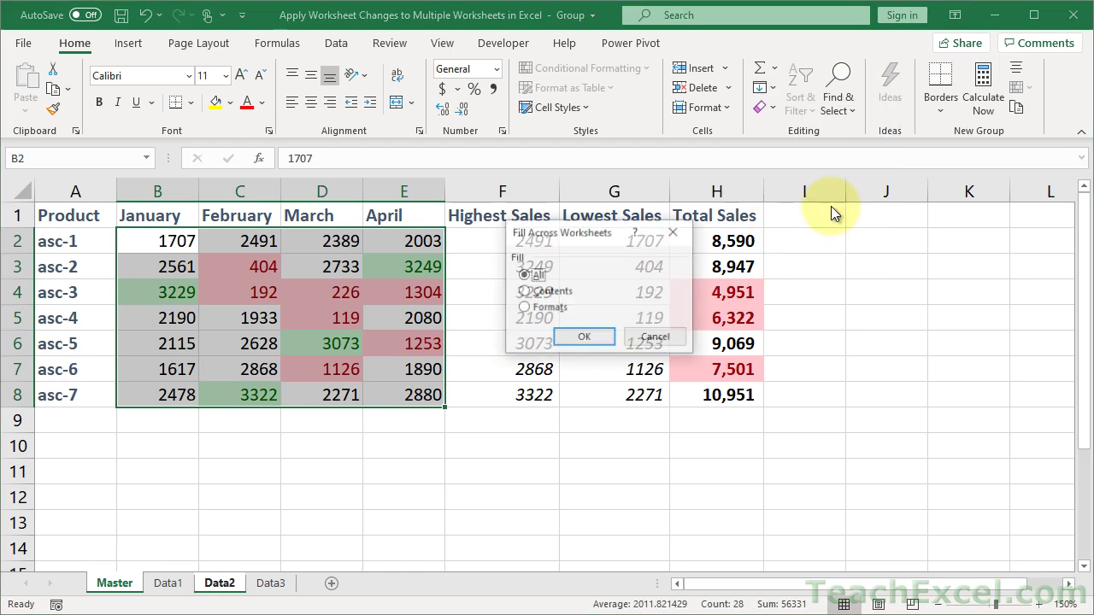
pyautogui.click(534, 308)
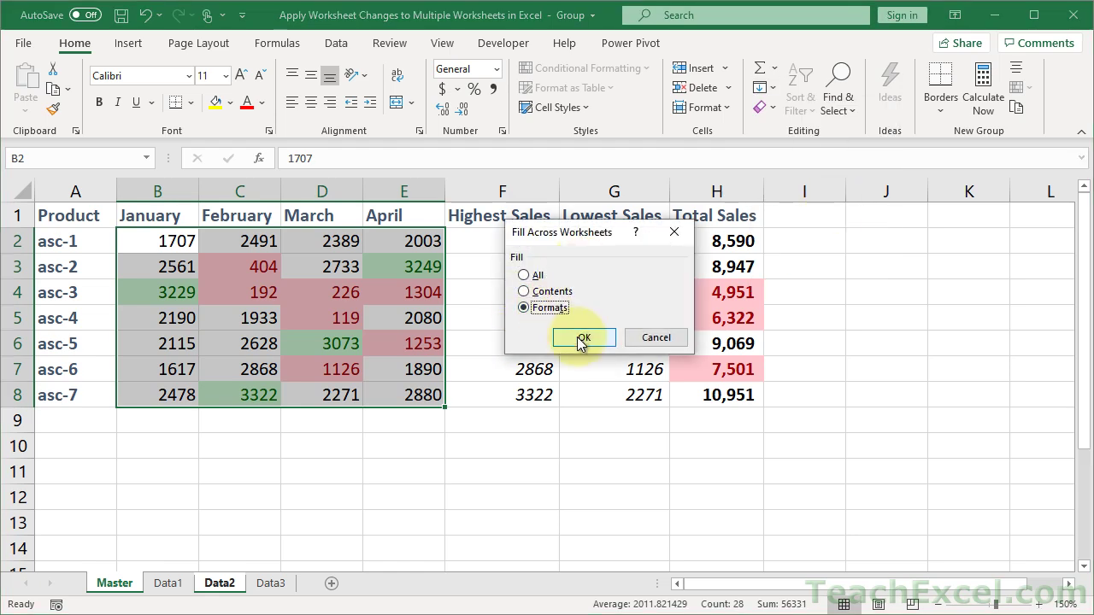
pyautogui.click(577, 337)
# Step: Fill the Highest, Lowest and Total Sales cells F2:H8 across with All
pyautogui.moveTo(491, 248); pyautogui.dragTo(712, 394)
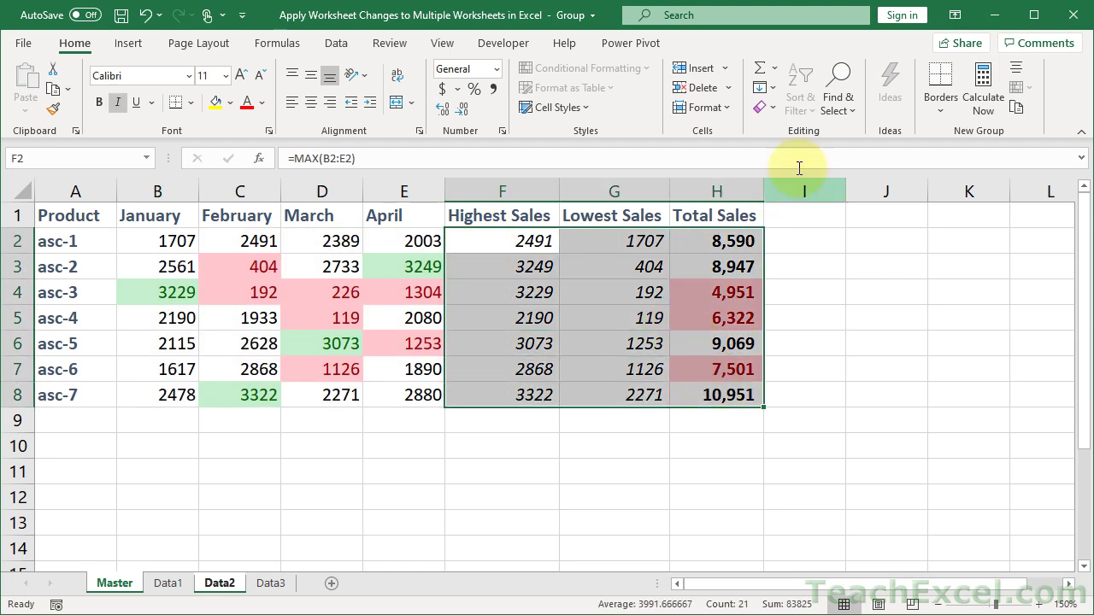
pyautogui.click(775, 104)
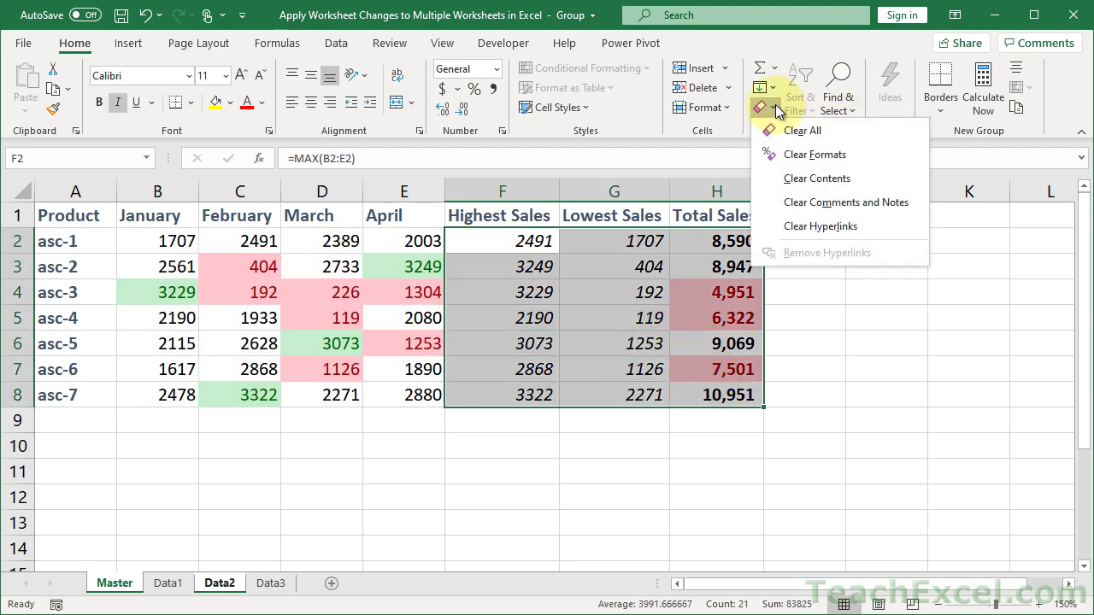
pyautogui.click(770, 91)
pyautogui.click(772, 91)
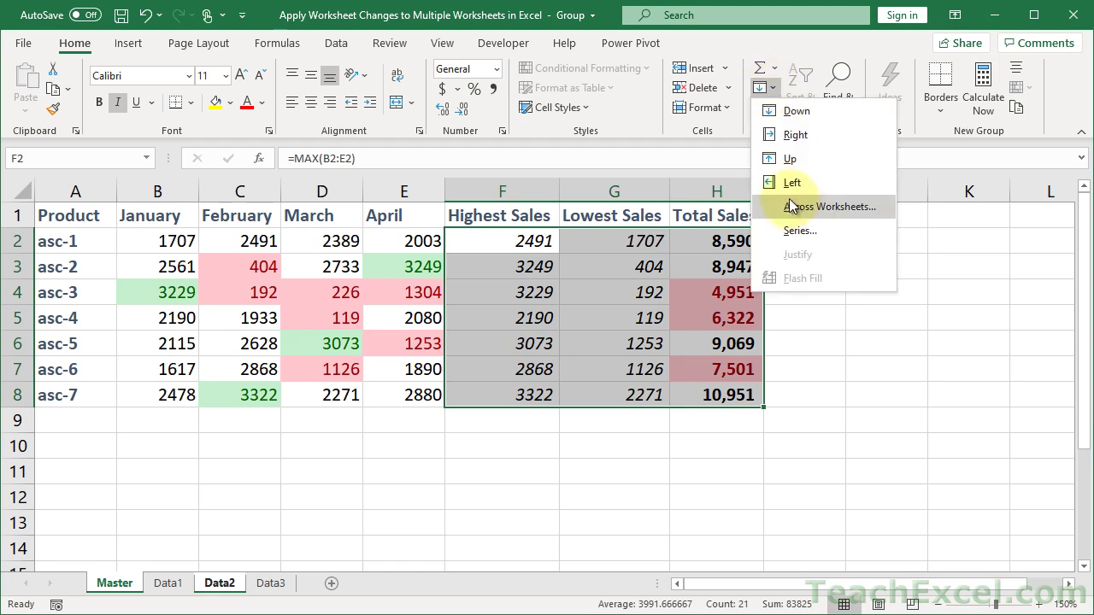
pyautogui.click(795, 208)
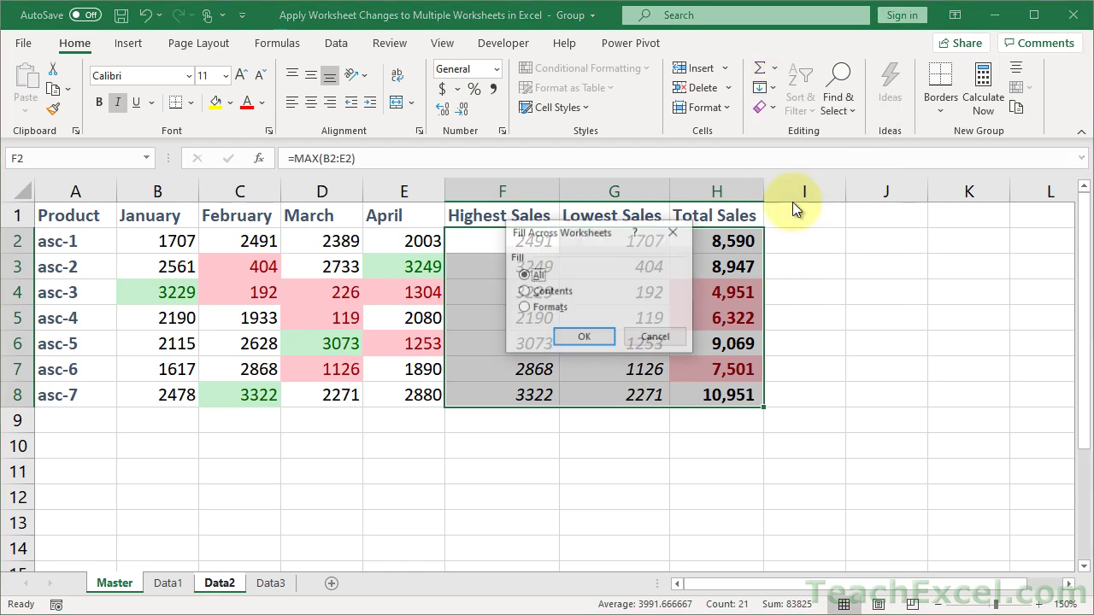
pyautogui.click(584, 337)
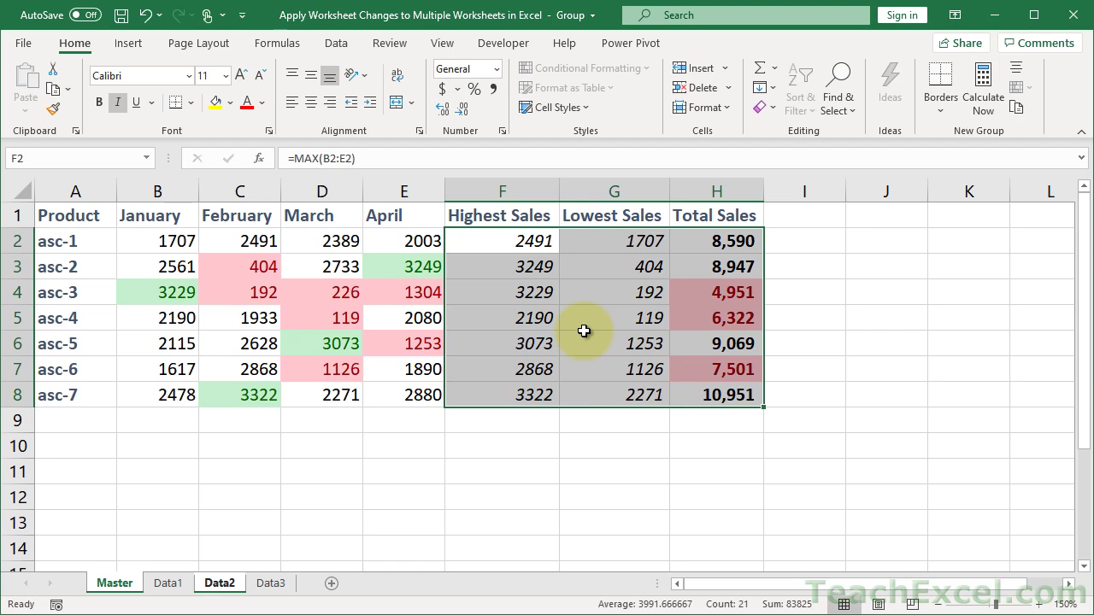
# Step: Ungroup the sheets by selecting Data1, then return to Data2
pyautogui.click(77, 220)
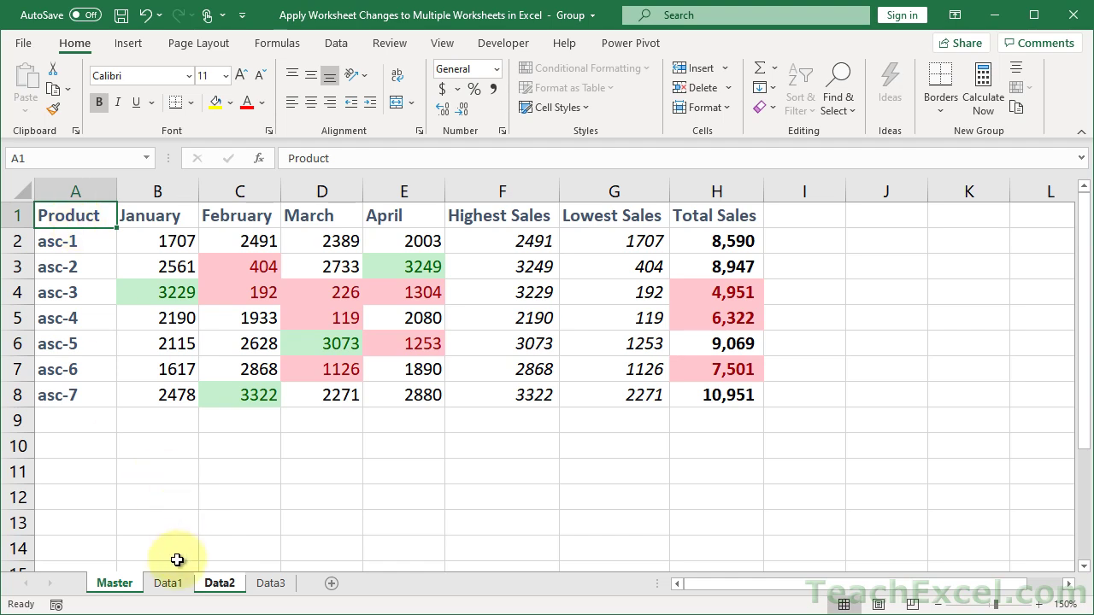
pyautogui.click(216, 588)
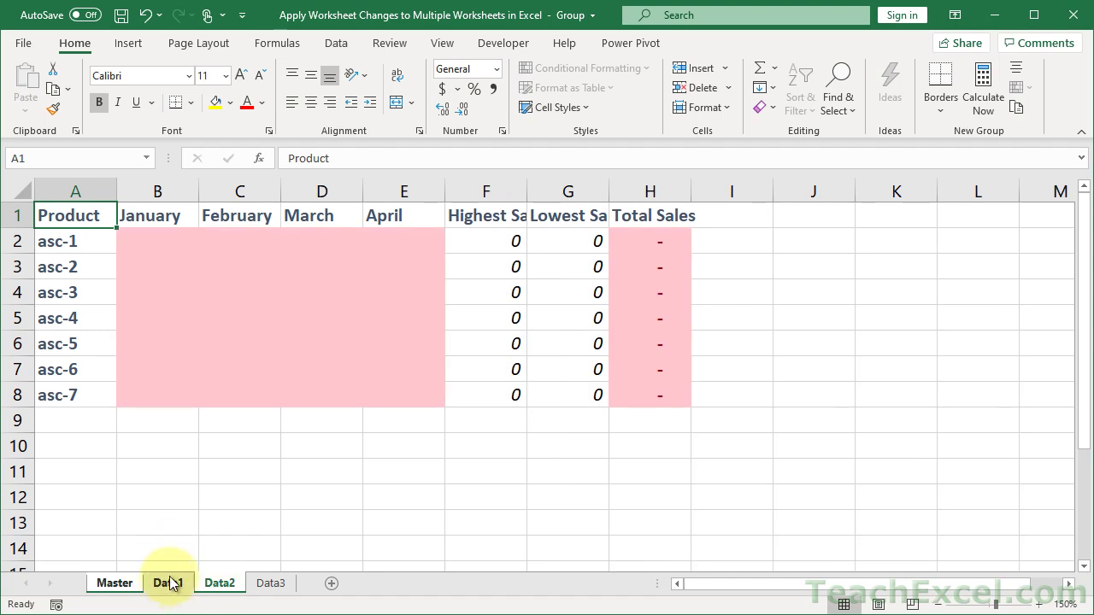
pyautogui.click(177, 585)
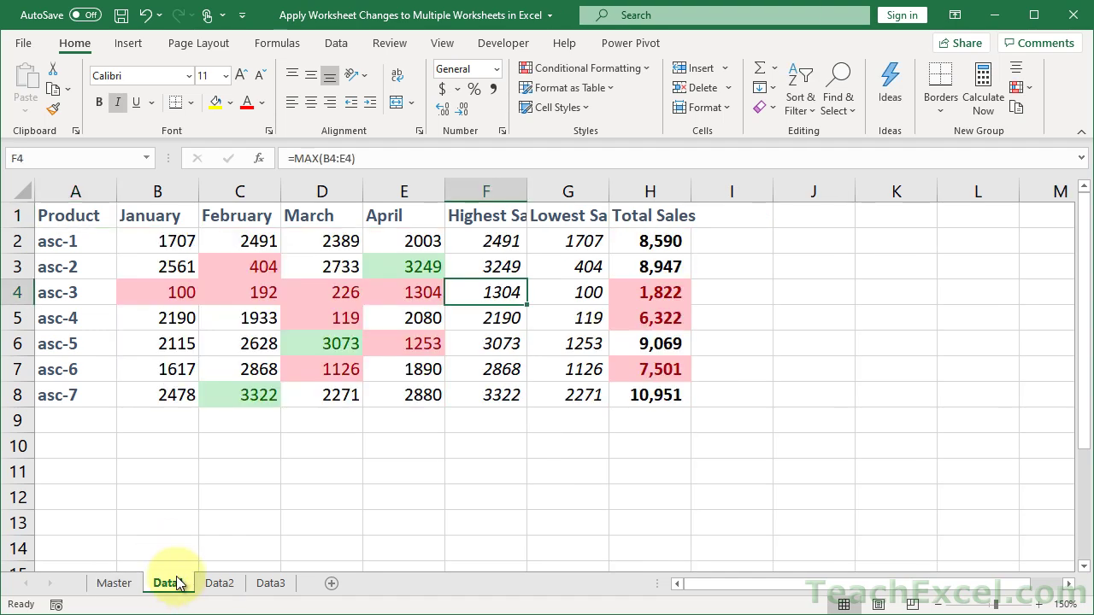
pyautogui.click(220, 584)
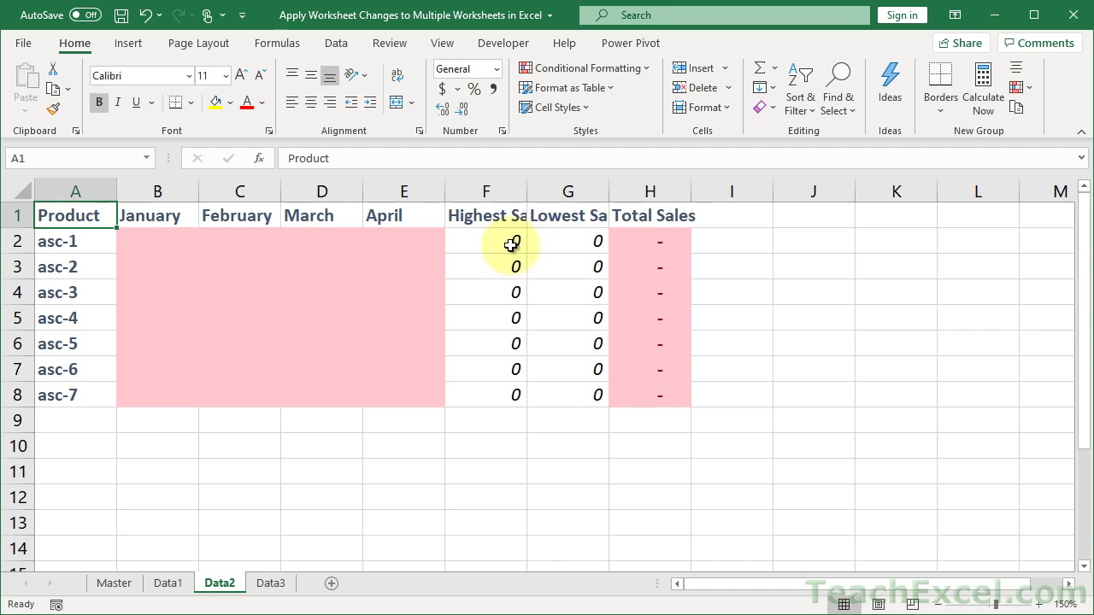
# Step: Select Data2's empty monthly cells B2:E8 and check the MAX formula in F2 and SUM in H2
pyautogui.moveTo(132, 243); pyautogui.dragTo(400, 391)
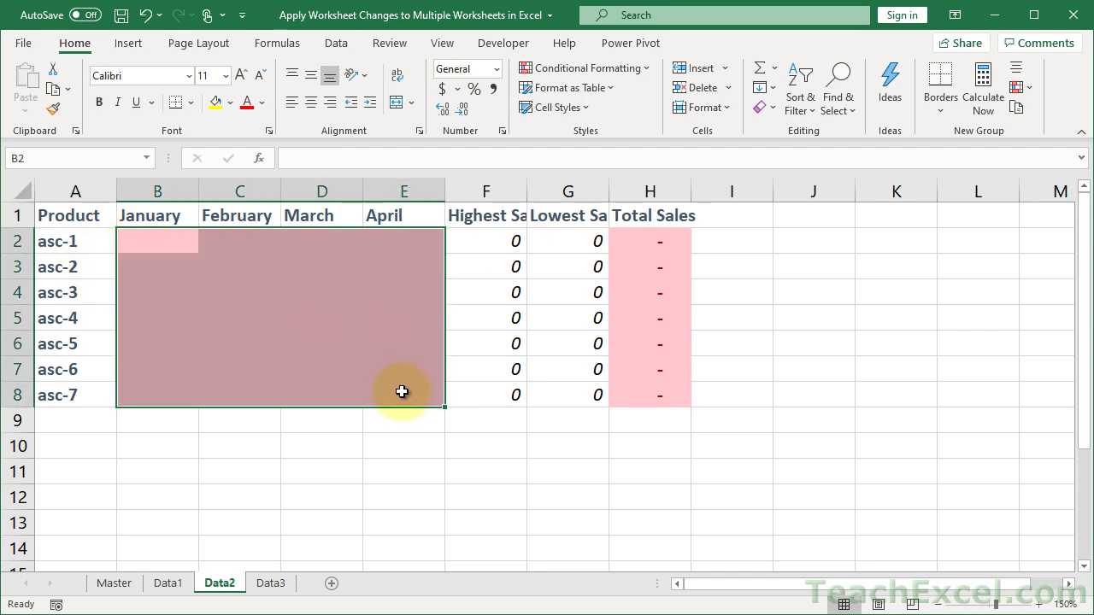
pyautogui.click(503, 244)
pyautogui.doubleClick(504, 243)
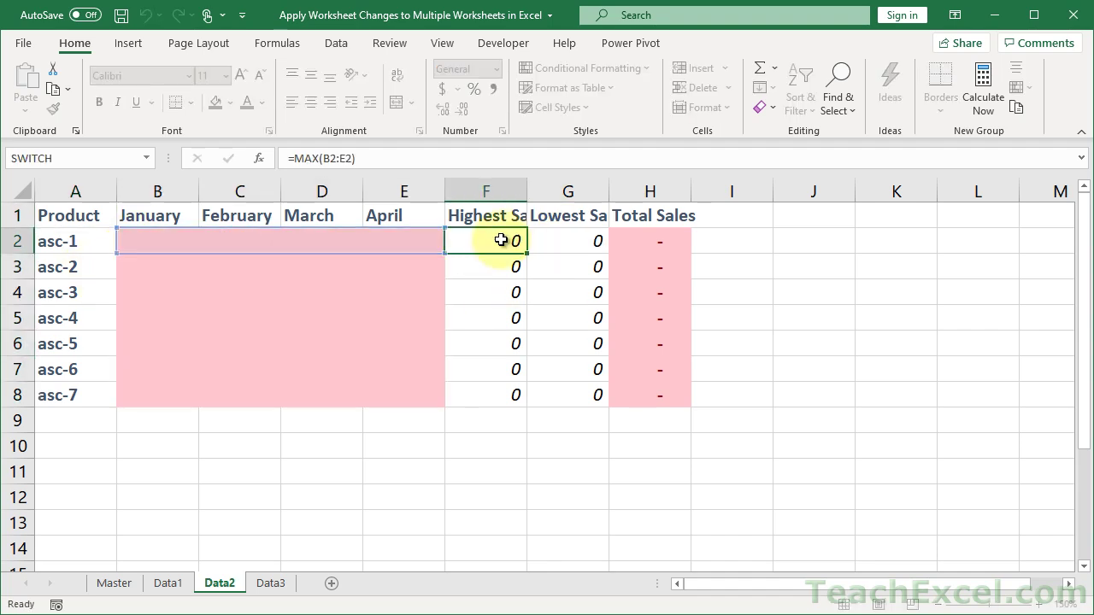
pyautogui.press('Escape')
pyautogui.click(653, 232)
pyautogui.doubleClick(658, 239)
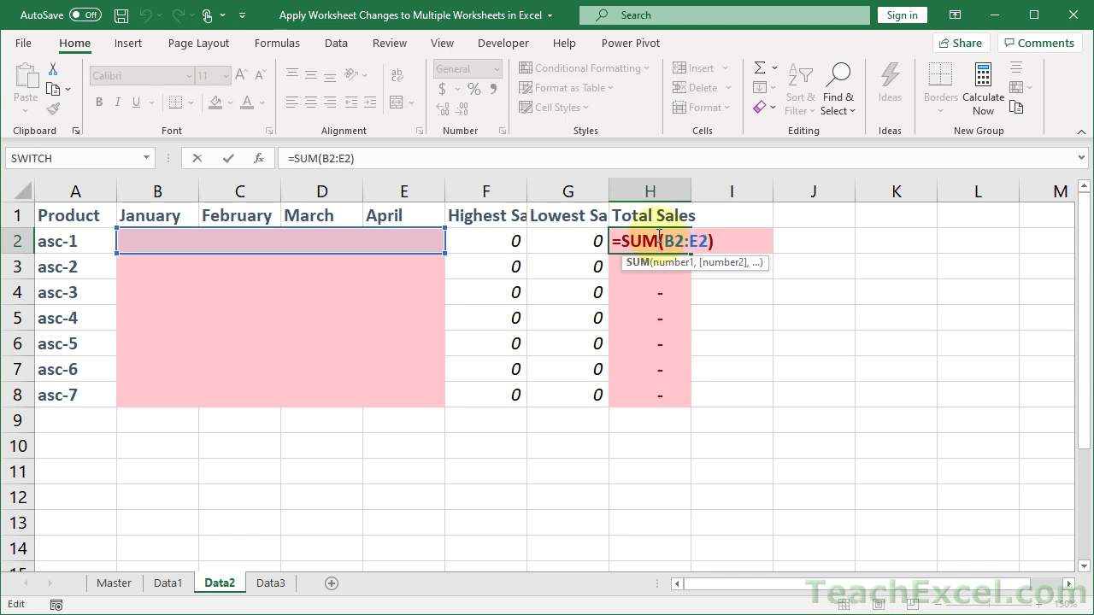
pyautogui.press('Escape')
# Step: Enter 5555, 123 and 9999 in B2:D2 as asc-1's January to March sales
pyautogui.click(151, 235)
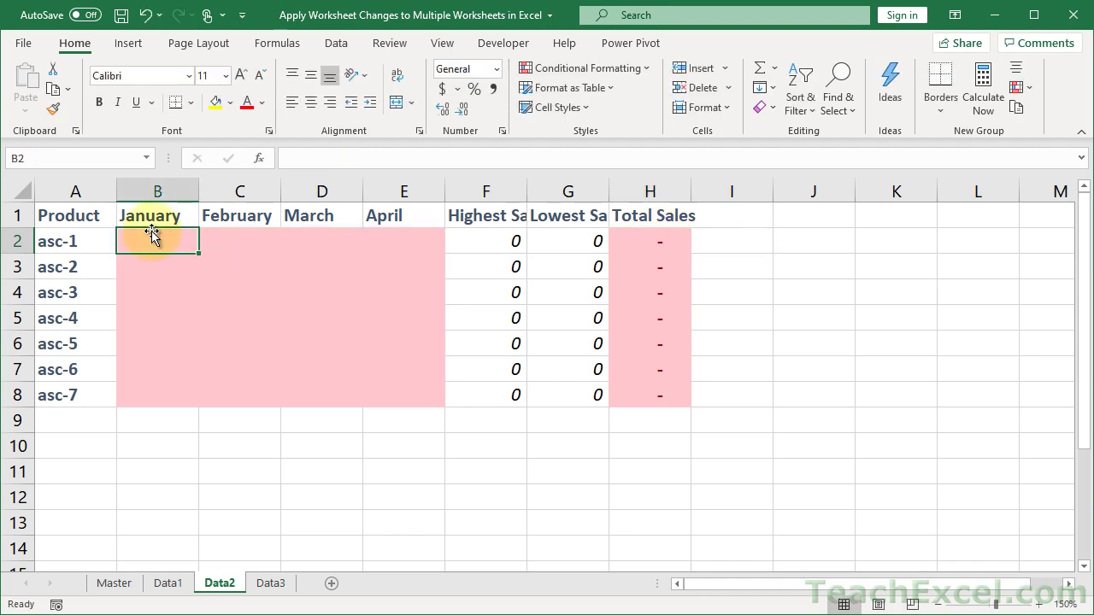
pyautogui.write('5555')
pyautogui.press('Tab')
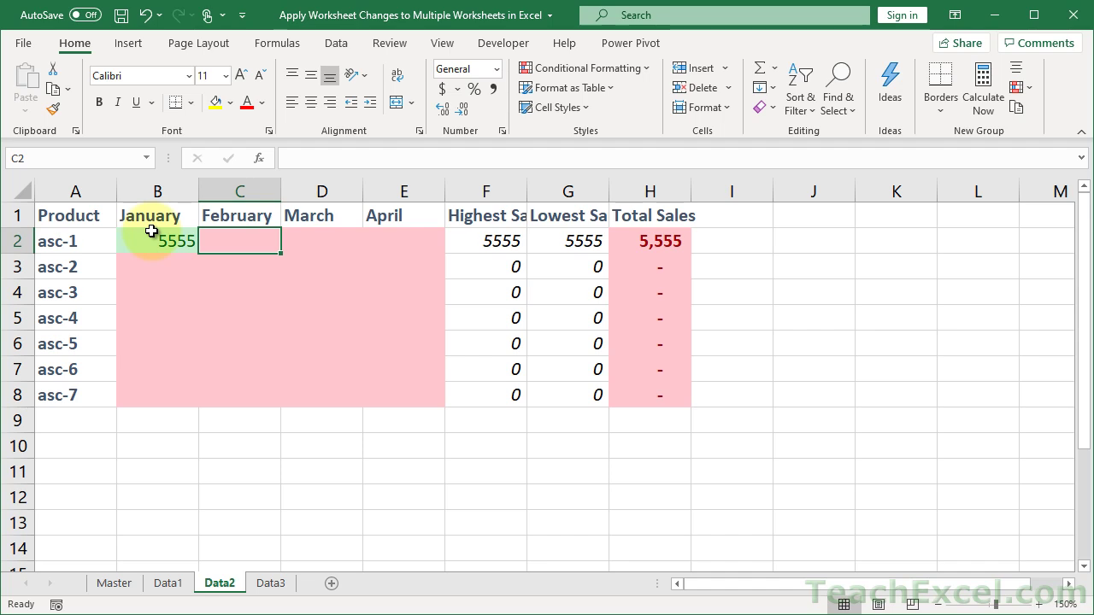
pyautogui.write('123')
pyautogui.press('Tab')
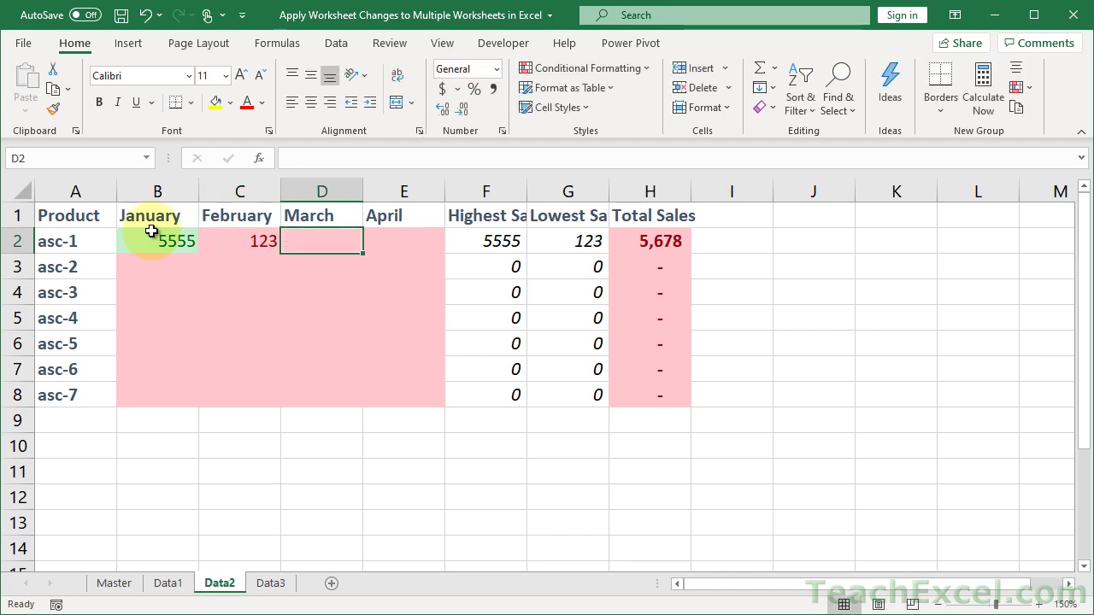
pyautogui.write('9999')
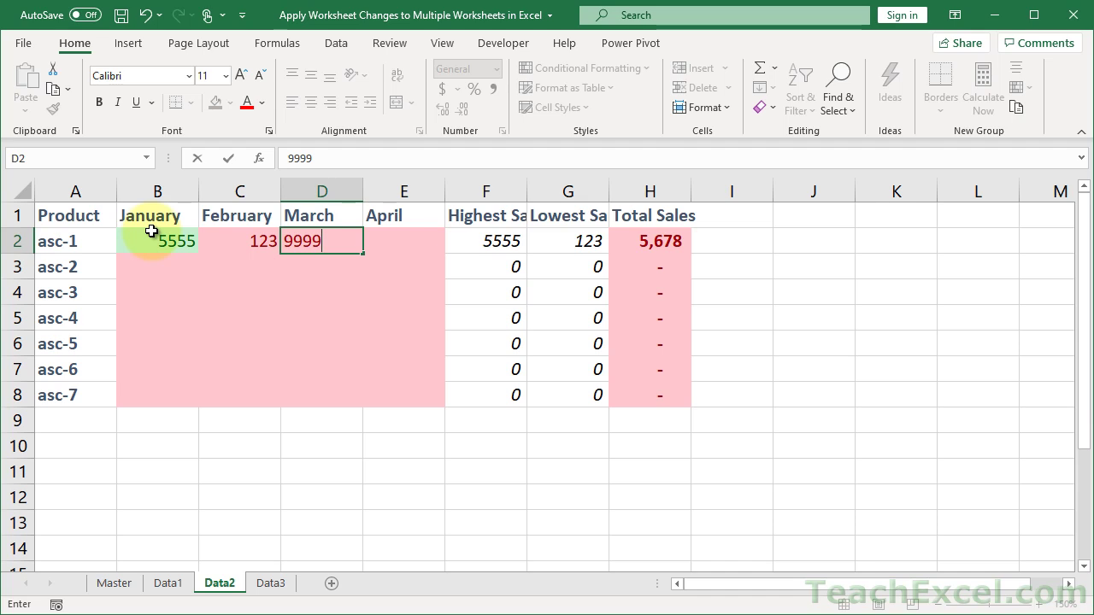
pyautogui.press('Tab')
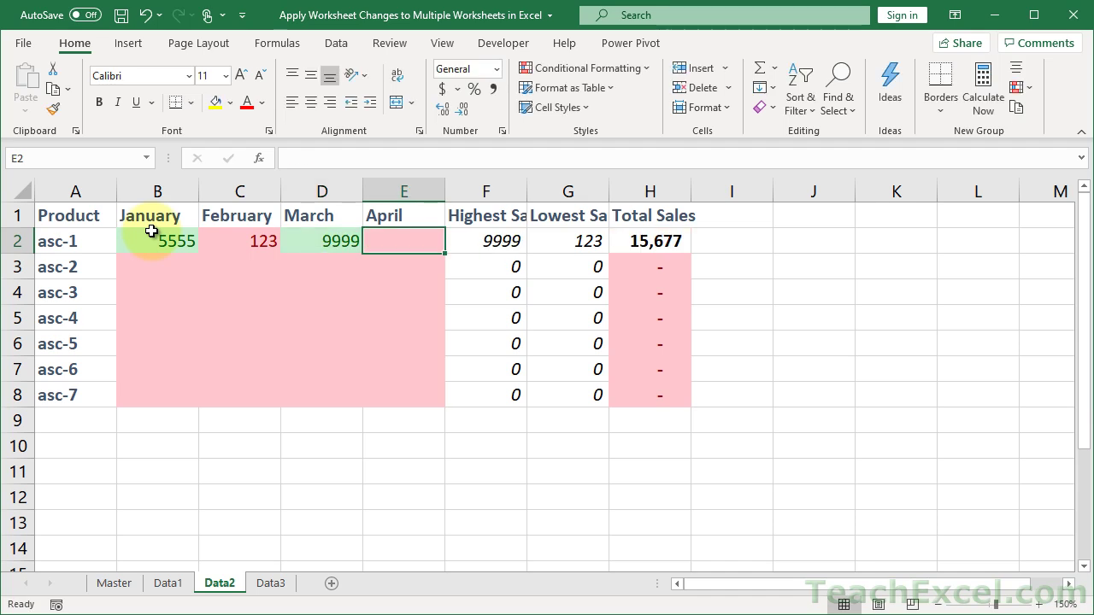